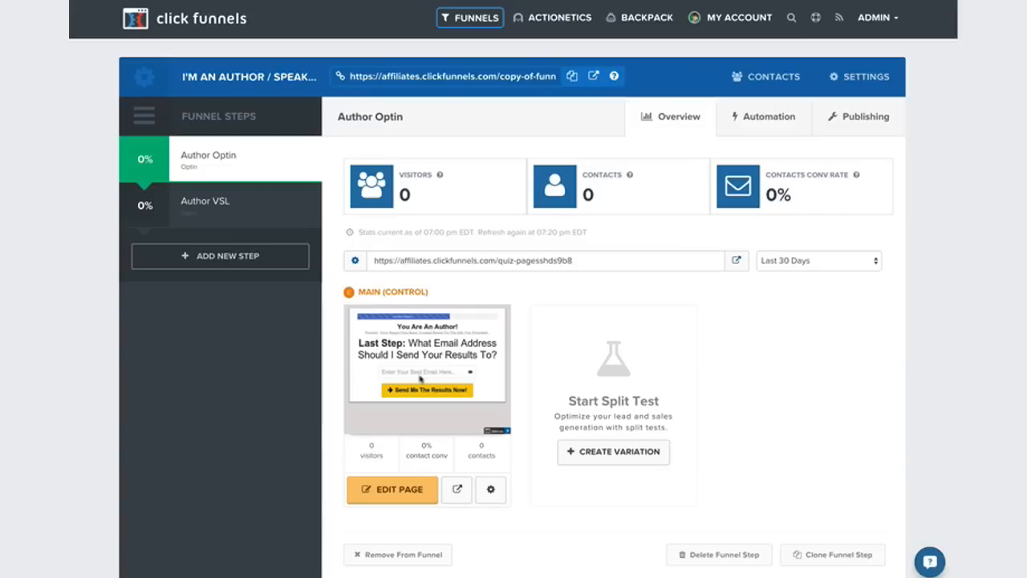
# Review the Author VSL and Author Optin steps of the author funnel.
pyautogui.click(202, 199)
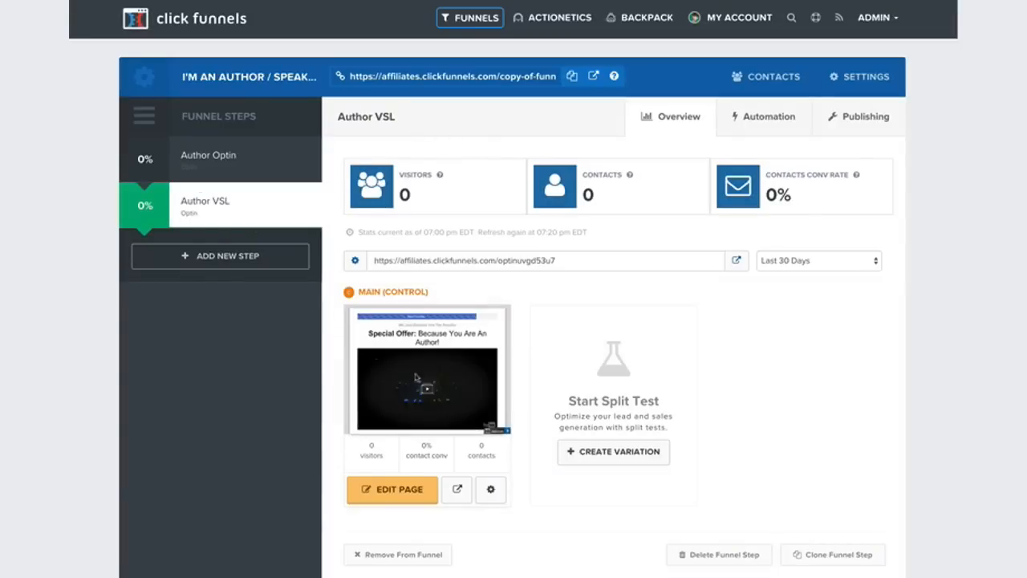
pyautogui.click(207, 155)
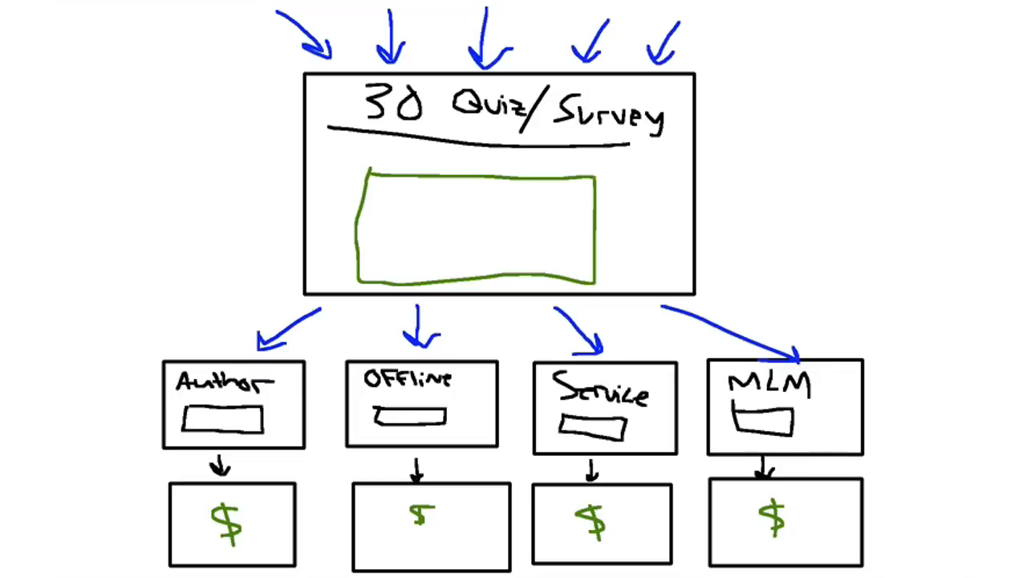
pyautogui.moveTo(232, 333)
pyautogui.mouseDown()
pyautogui.moveTo(205, 337)
pyautogui.moveTo(235, 554)
pyautogui.moveTo(277, 353)
pyautogui.moveTo(221, 337)
pyautogui.mouseUp()
pyautogui.hotkey('ctrl', 'z')
pyautogui.moveTo(611, 36)
pyautogui.mouseDown()
pyautogui.moveTo(281, 154)
pyautogui.moveTo(682, 258)
pyautogui.moveTo(666, 42)
pyautogui.mouseUp()
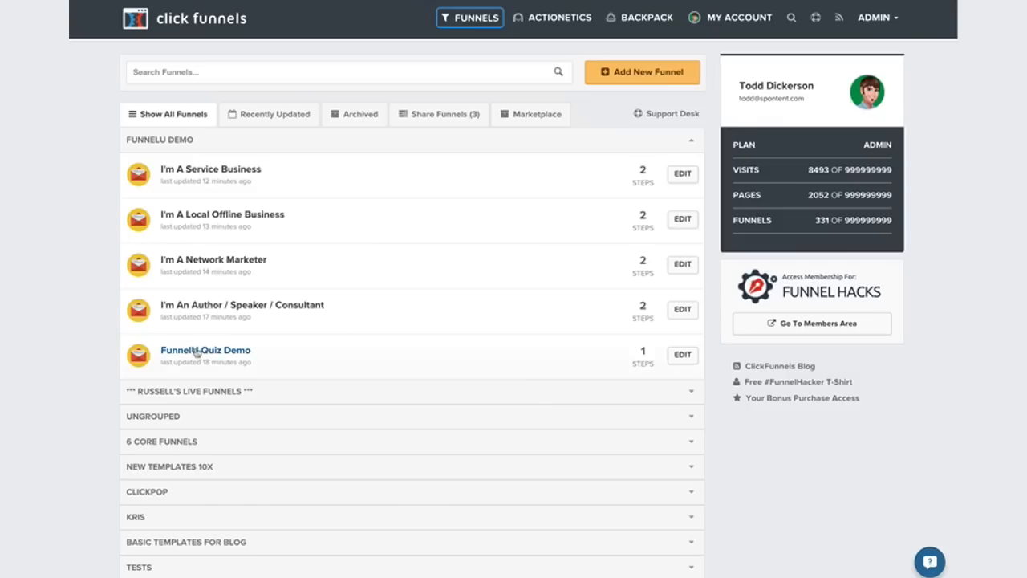
# Open the Quiz Page of the FunnelU Quiz Demo funnel in the page editor.
pyautogui.click(197, 352)
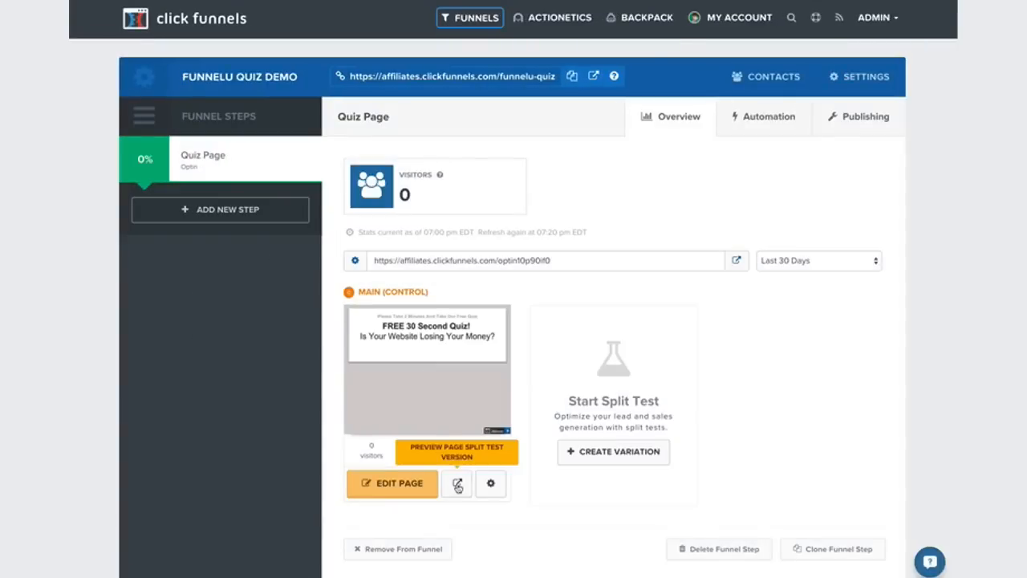
pyautogui.click(408, 486)
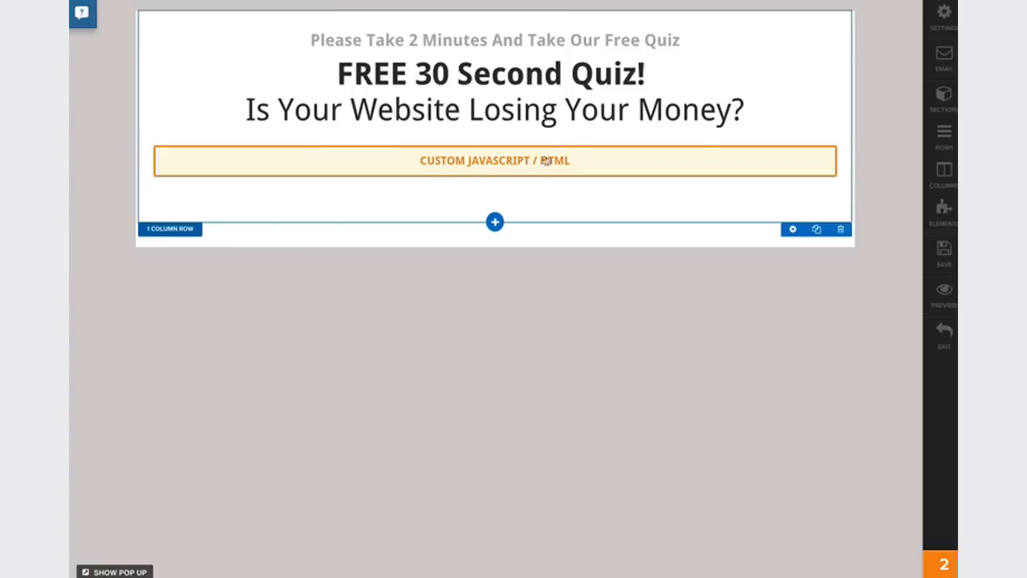
# Look through the element types that can be added to the quiz page and leave without adding any.
pyautogui.click(495, 176)
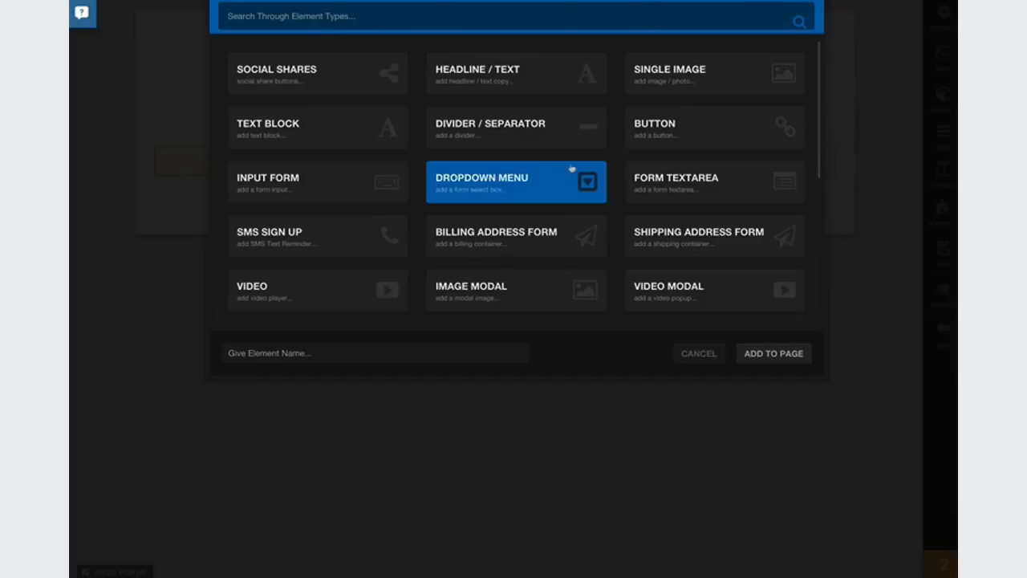
pyautogui.scroll(-3, 632, 201)
pyautogui.scroll(-3, 631, 200)
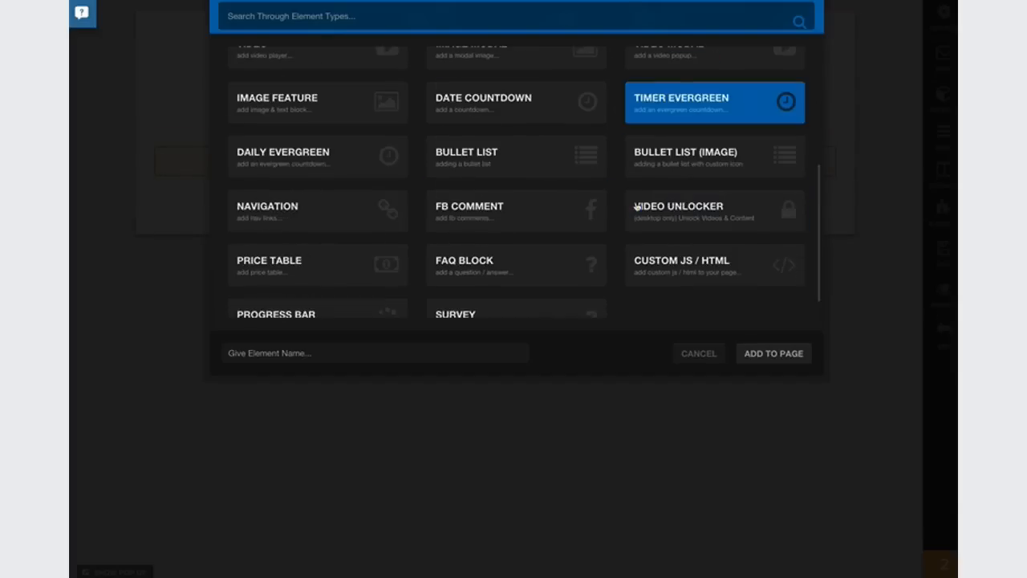
pyautogui.click(698, 353)
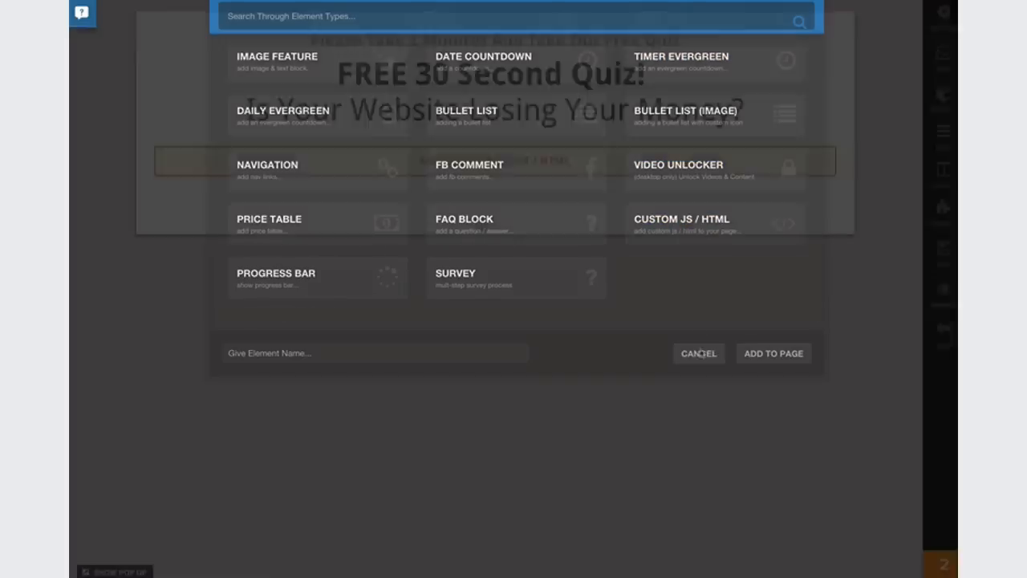
pyautogui.click(604, 171)
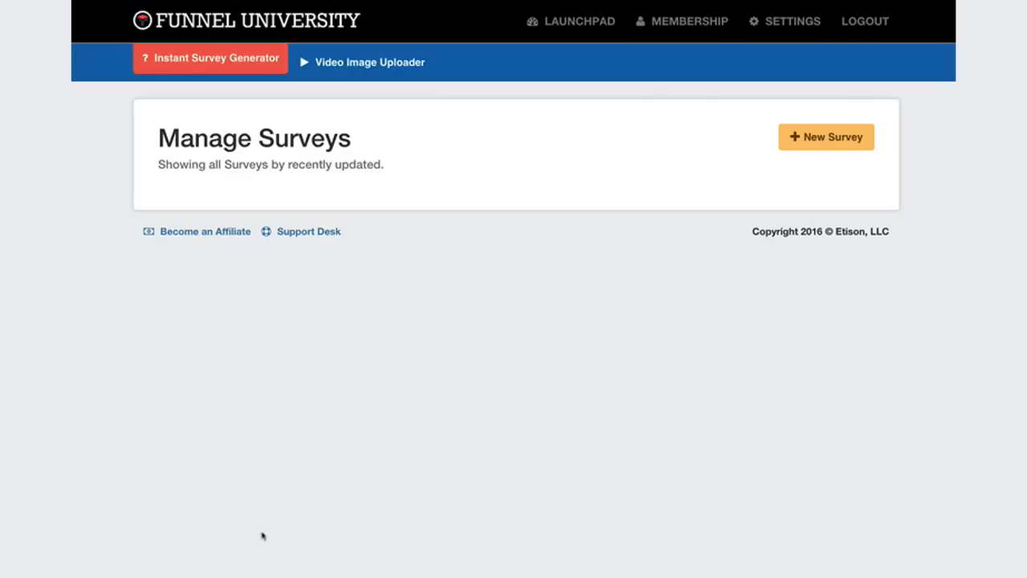
# In Funnel University's Instant Survey Generator, create a survey named "Death Of A Website" with the group tag "demo".
pyautogui.click(831, 139)
pyautogui.click(574, 213)
pyautogui.write('Death Of A Website')
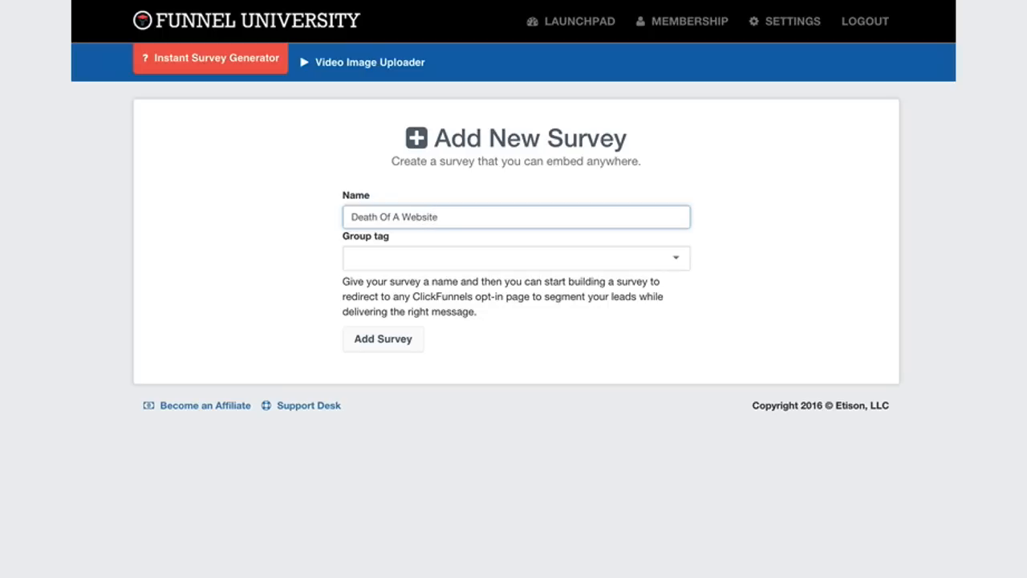
pyautogui.click(532, 253)
pyautogui.write('demo')
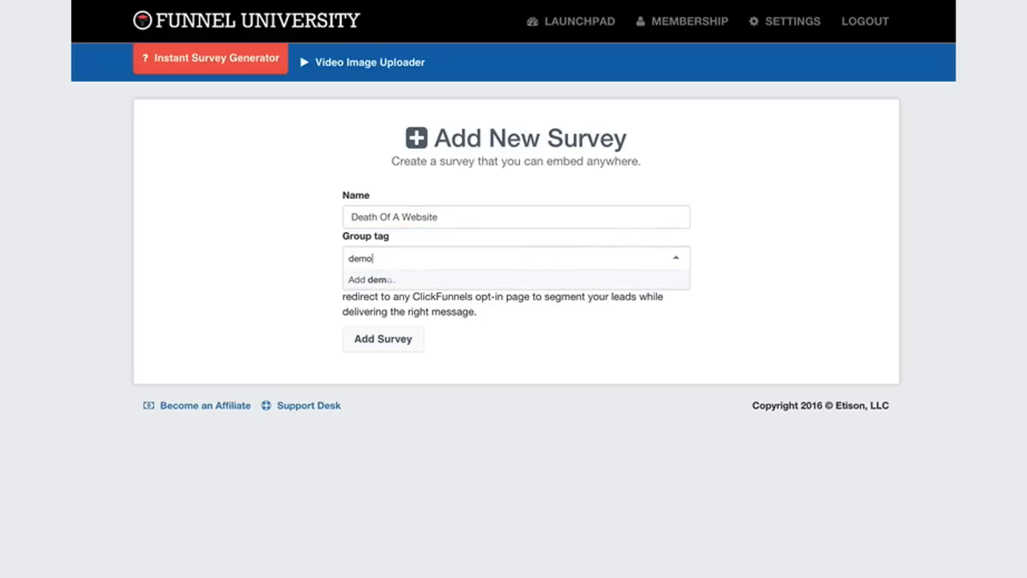
pyautogui.click(397, 342)
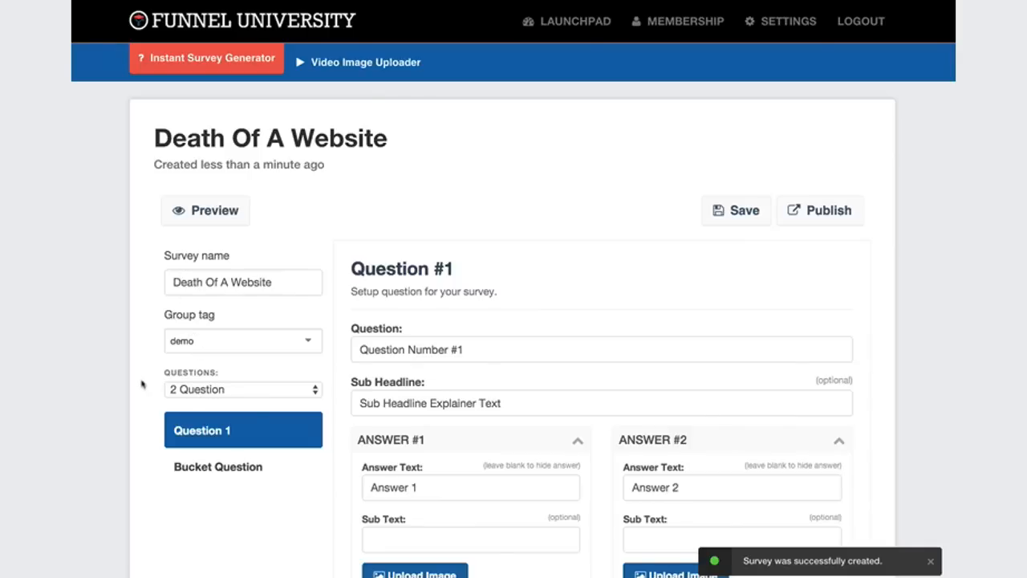
# Set the survey's question count to Show Only Bucket Question.
pyautogui.scroll(-1, 161, 383)
pyautogui.scroll(-1, 165, 381)
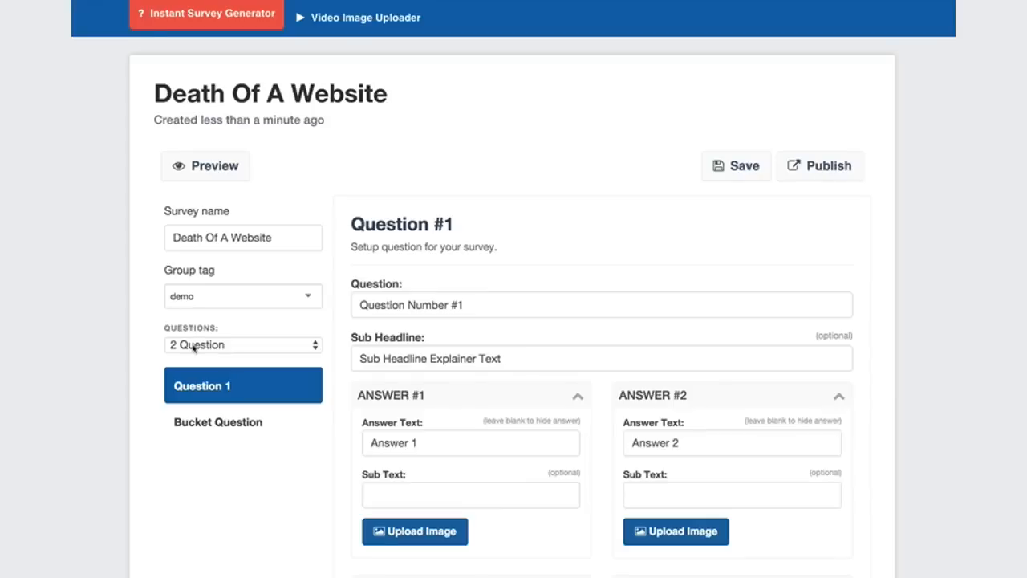
pyautogui.click(192, 346)
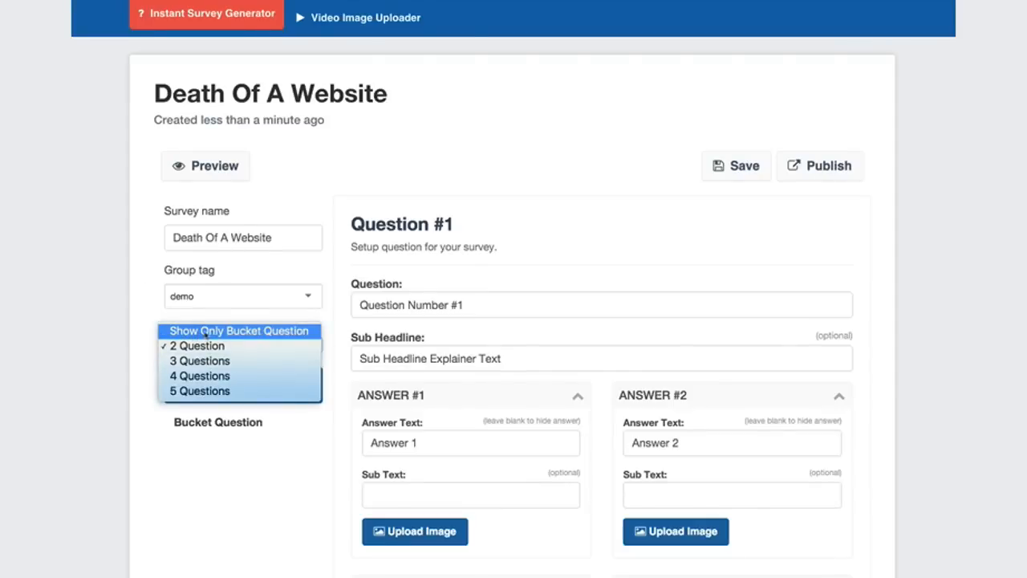
pyautogui.click(207, 332)
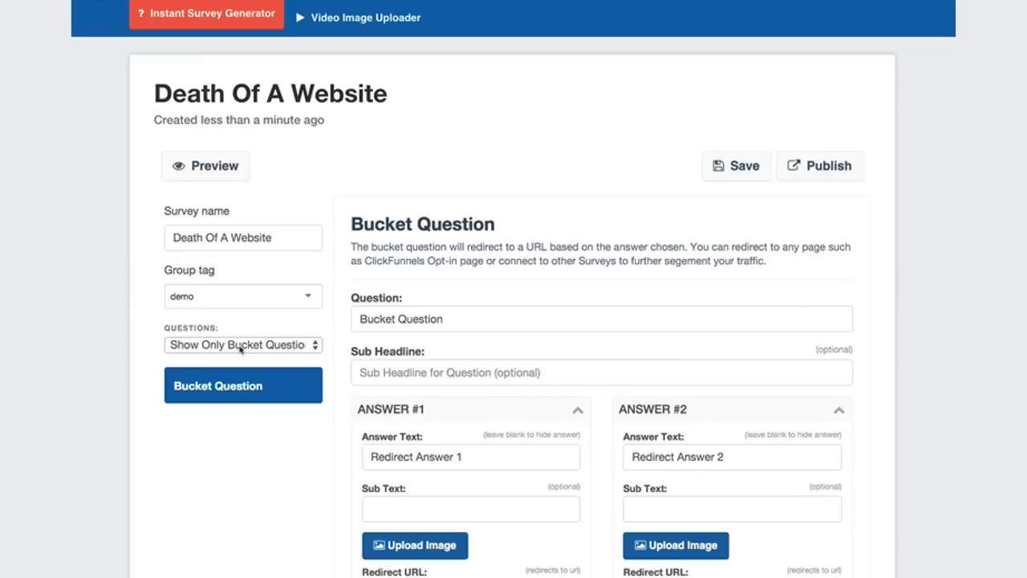
# Set the survey to 3 Questions and open Question 1 for editing.
pyautogui.click(239, 346)
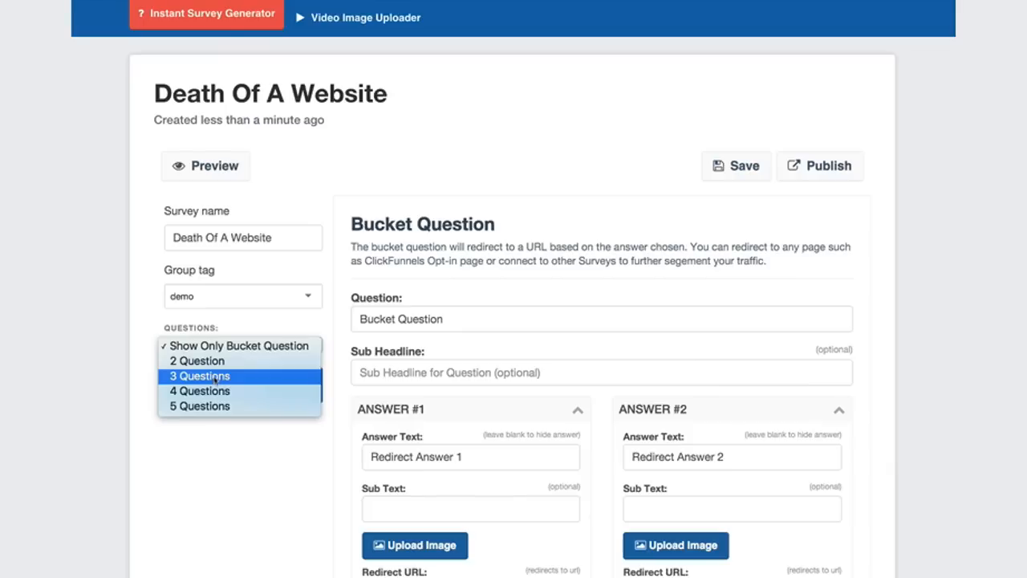
pyautogui.click(215, 378)
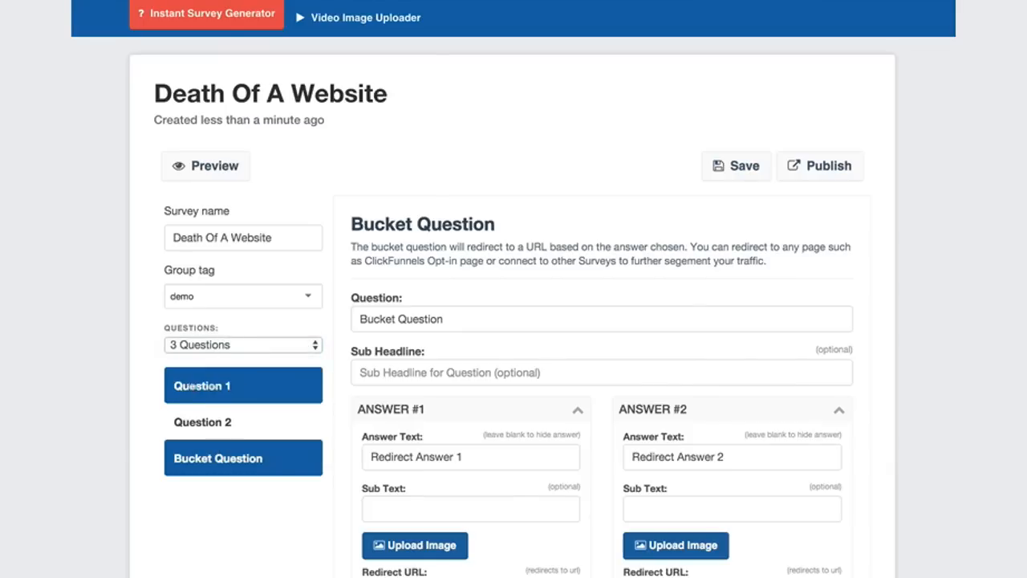
pyautogui.click(215, 388)
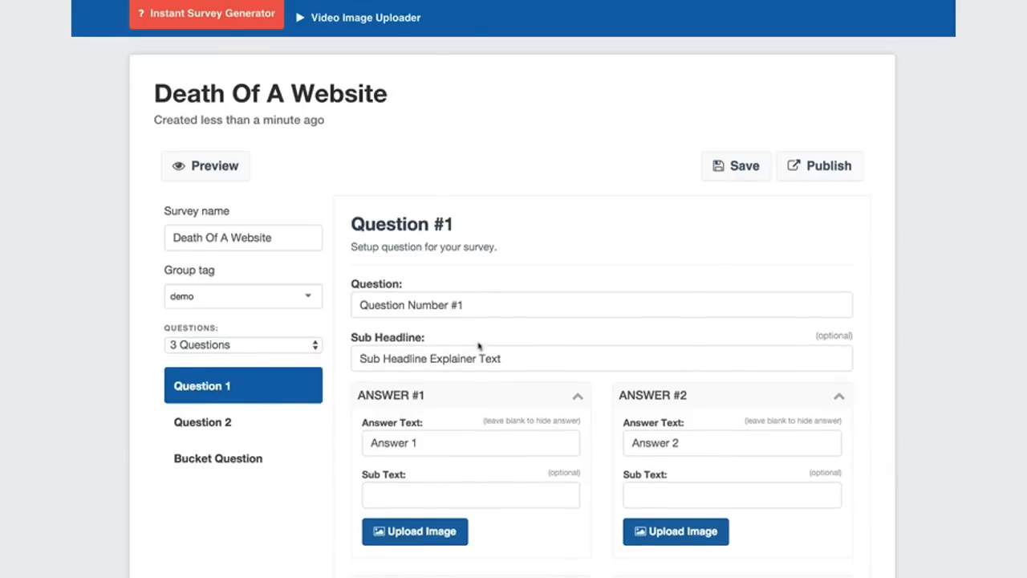
pyautogui.scroll(-5, 482, 353)
pyautogui.scroll(5, 491, 376)
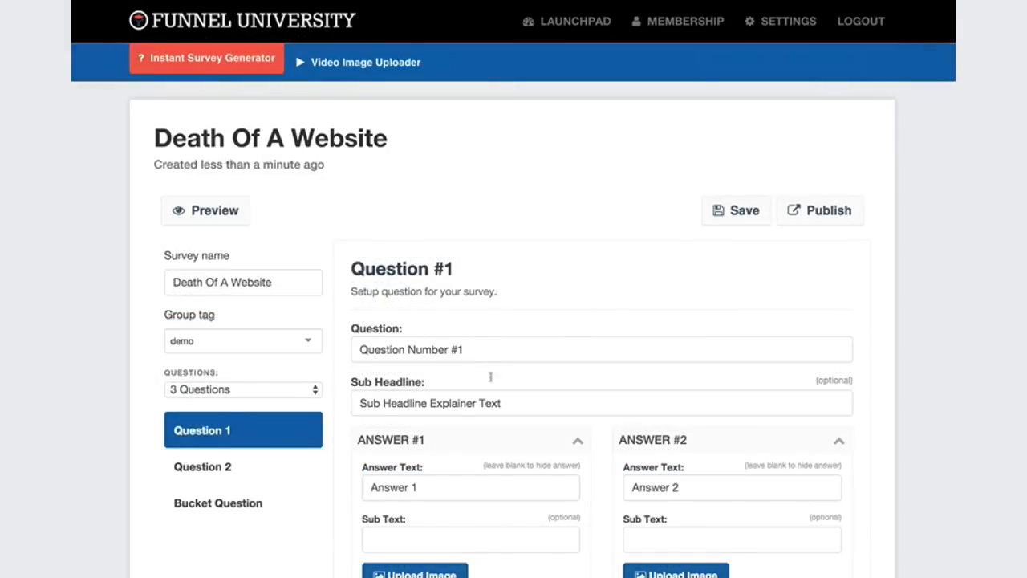
# Set Question 1's text to "Do You Currently Have A Website?" and clear its sub headline.
pyautogui.click(429, 350)
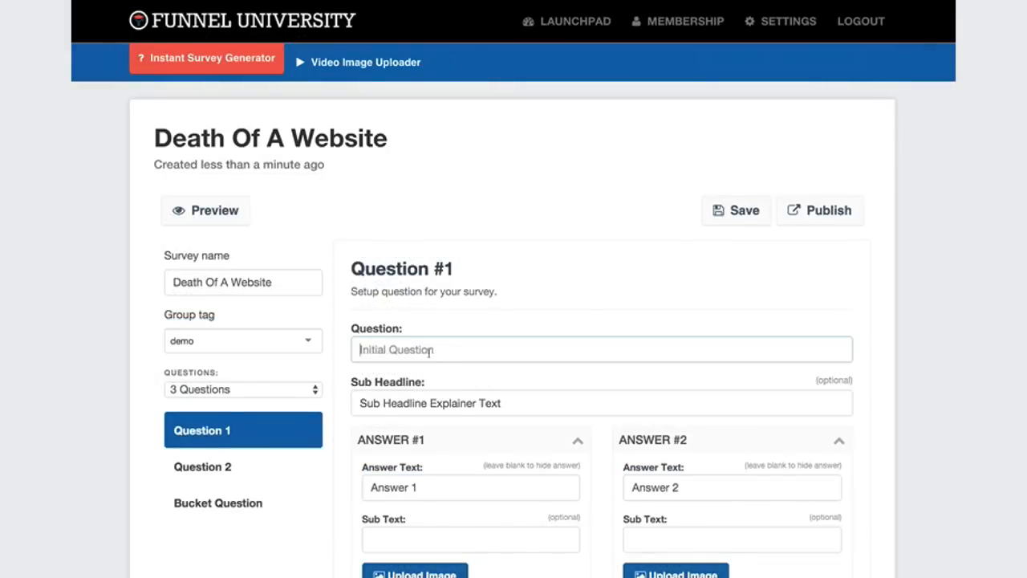
pyautogui.write('Do YOu')
pyautogui.press('BackSpace')
pyautogui.press('BackSpace')
pyautogui.write('ou Currently Have A WEb')
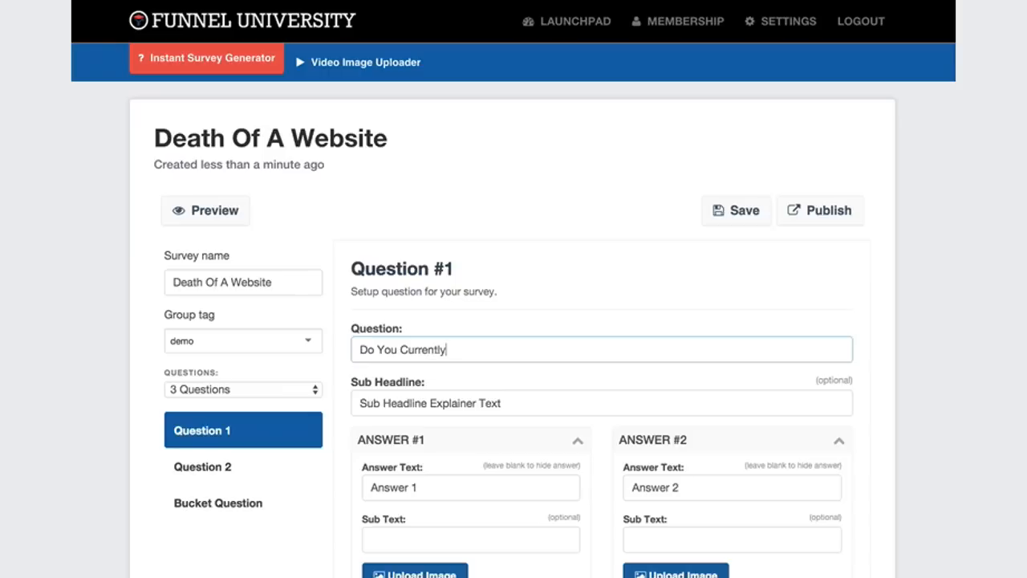
pyautogui.press('BackSpace')
pyautogui.press('BackSpace')
pyautogui.write('ebsite?')
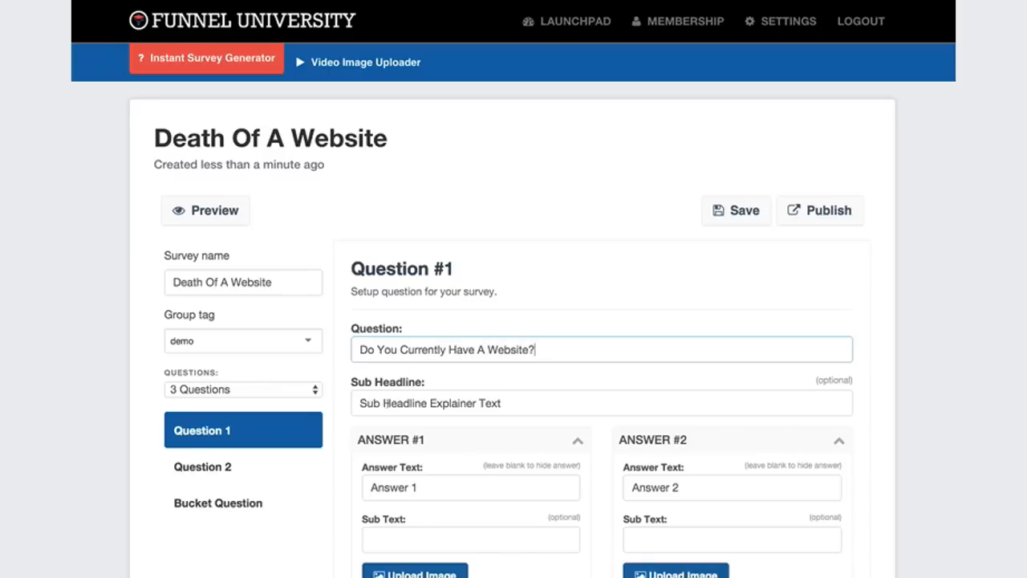
pyautogui.click(407, 402)
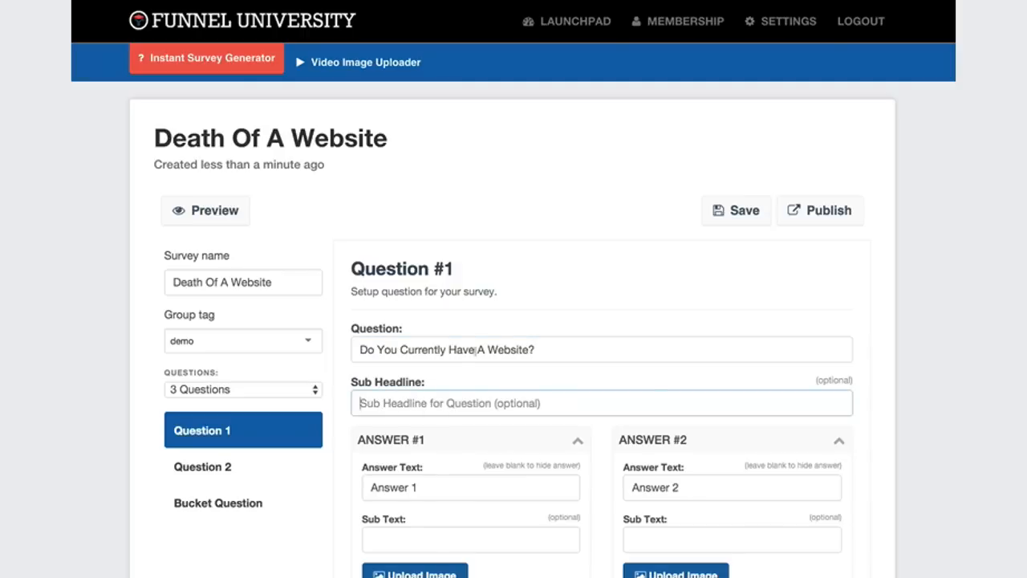
# Preview the survey to examine how the first question looks, and return to the survey editor.
pyautogui.click(215, 212)
pyautogui.moveTo(332, 86); pyautogui.dragTo(704, 94)
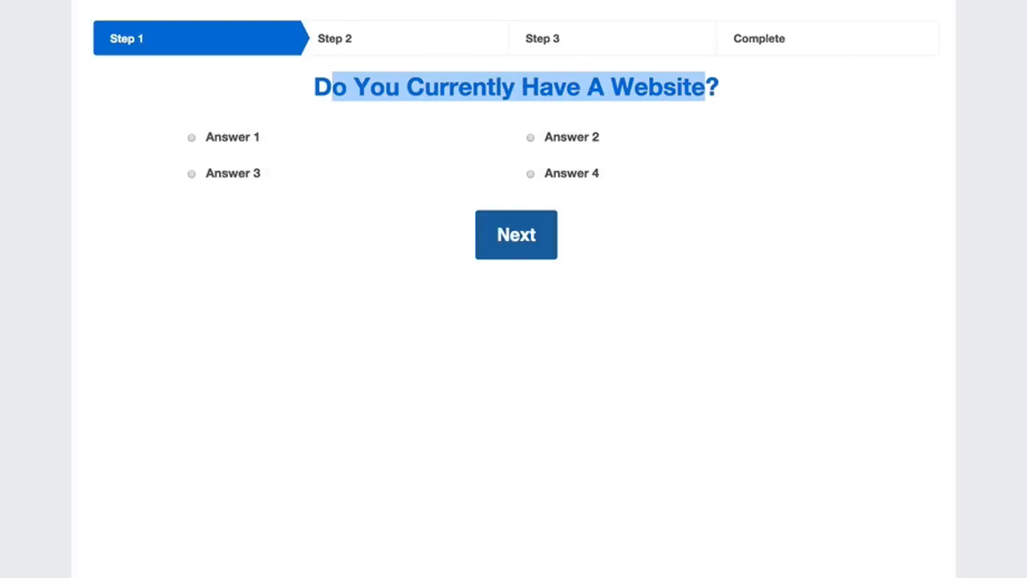
pyautogui.press('super+w')
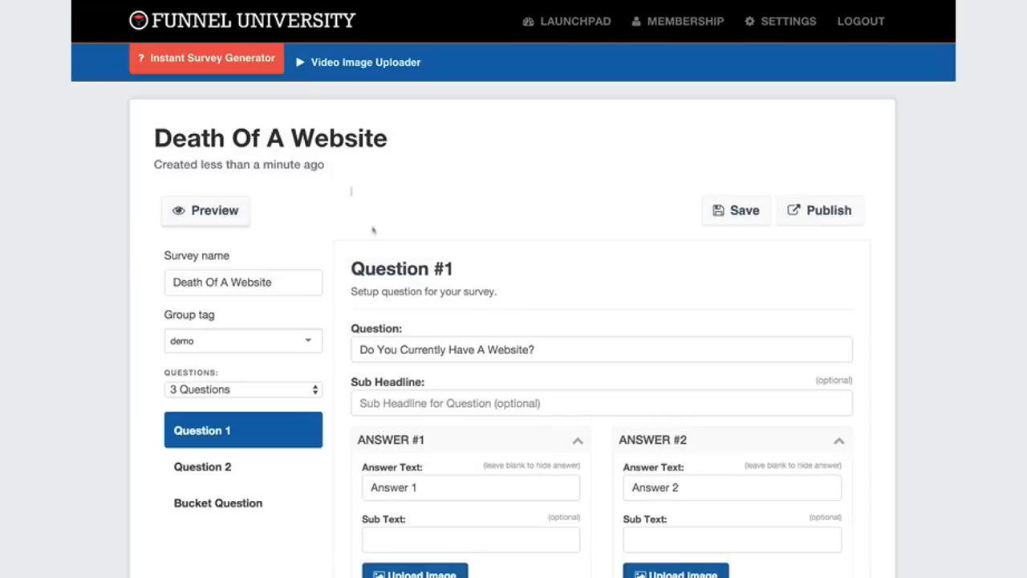
# Set Question 1's Answer #1 text to "Yes, And It's Making Me TONS Of Money!".
pyautogui.click(395, 489)
pyautogui.write('Yes!')
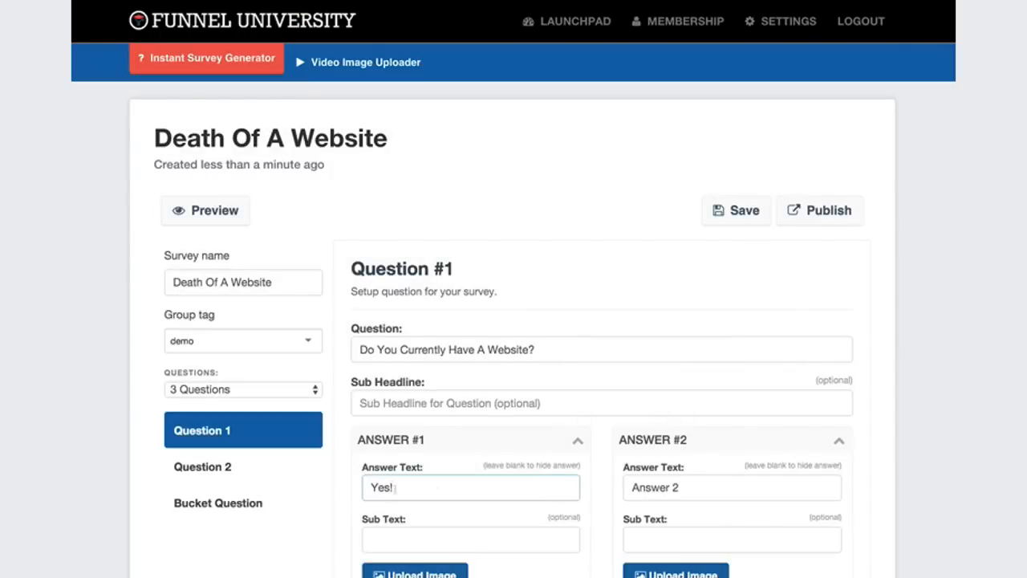
pyautogui.click(695, 493)
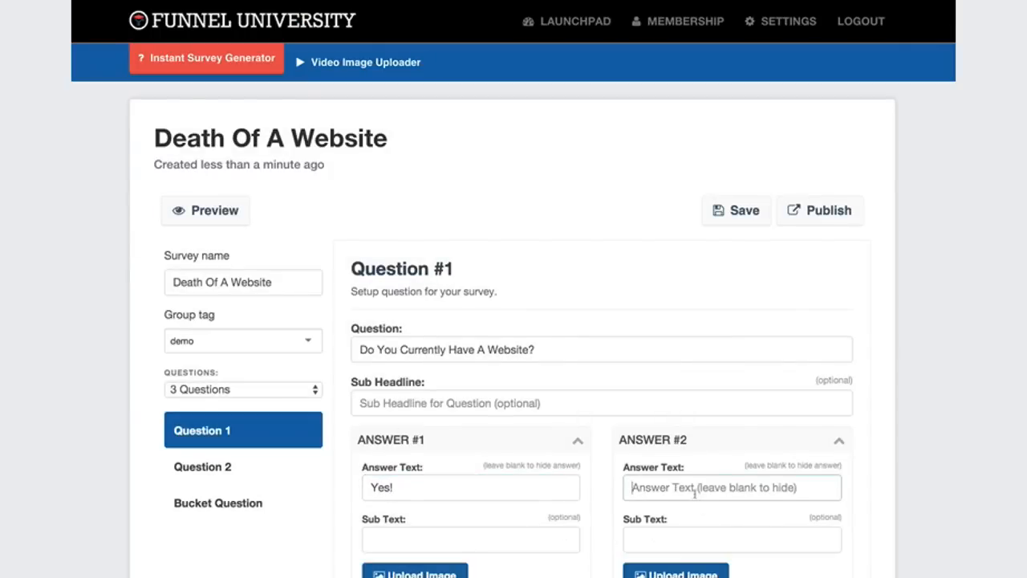
pyautogui.click(529, 486)
pyautogui.press('BackSpace')
pyautogui.write(", And It's")
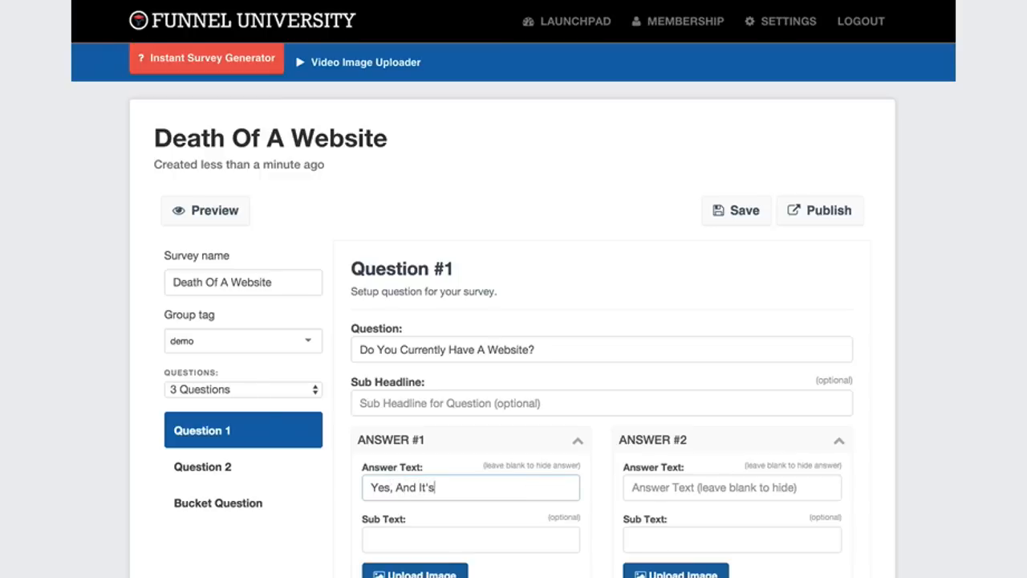
pyautogui.write(' Making Me TONS Of Money!')
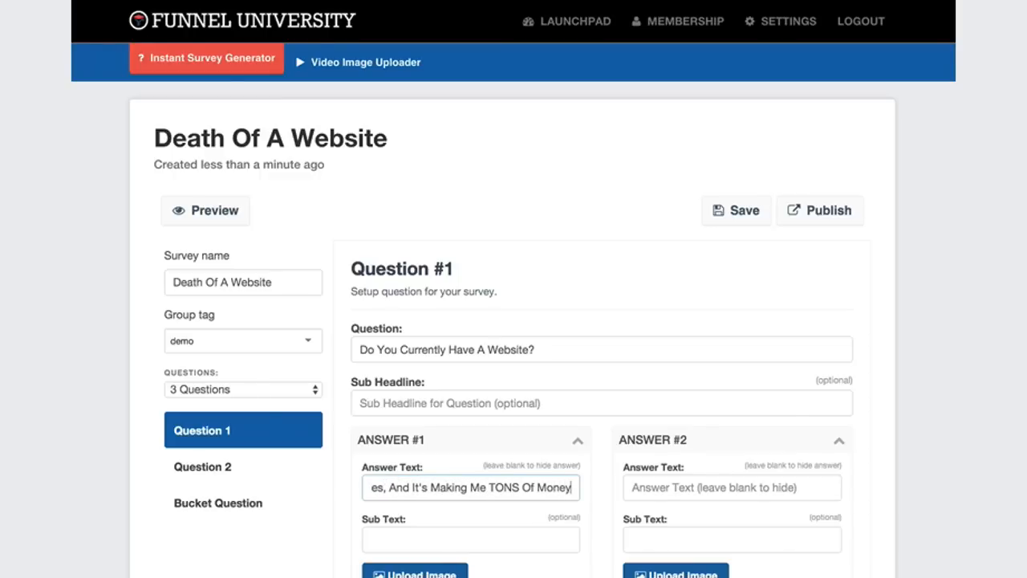
# Set Question 1's Answer #2 text to "Yes, But I Don't Think It Works".
pyautogui.click(711, 487)
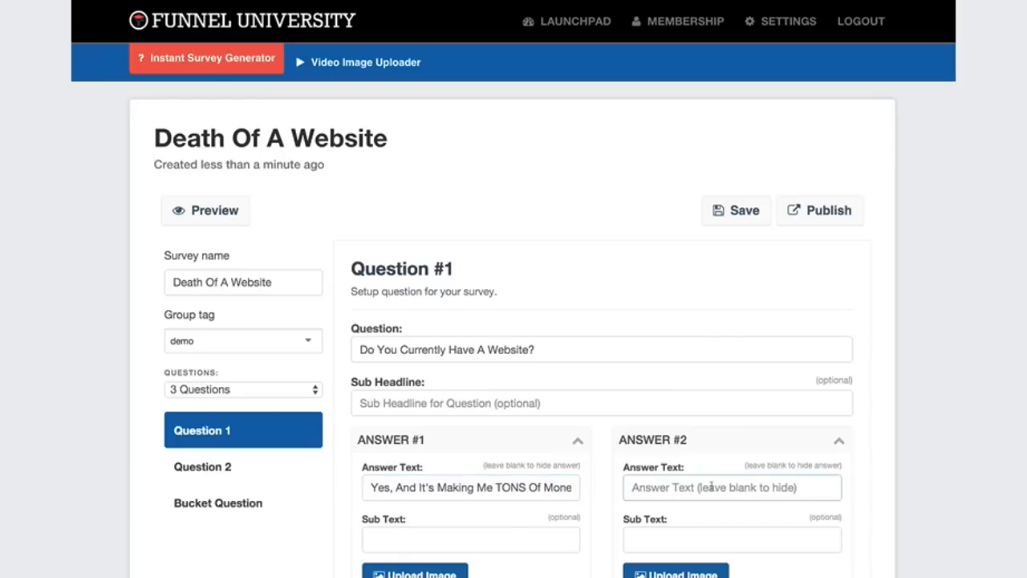
pyautogui.write('Yes, But')
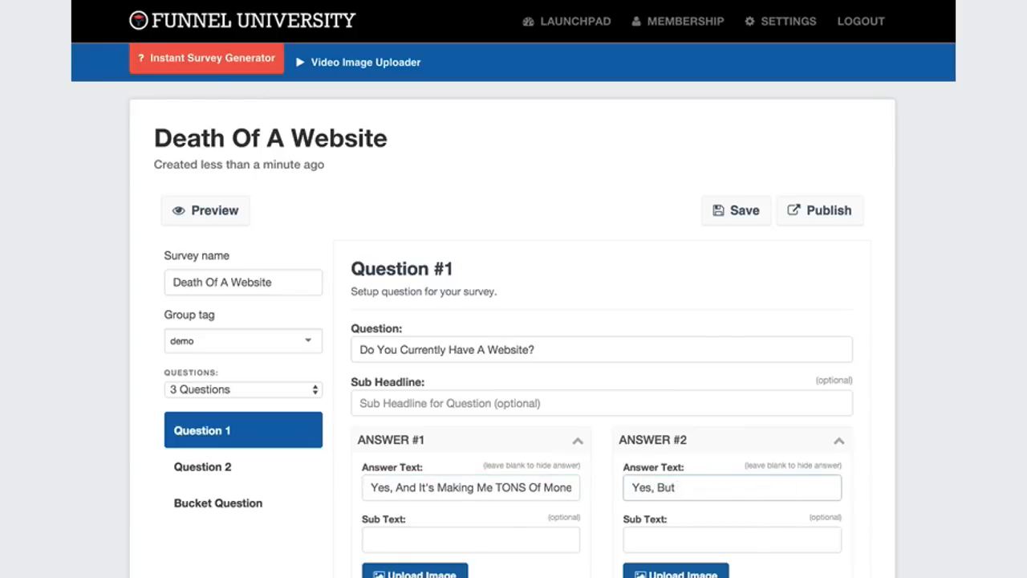
pyautogui.write(" I Don't Think It Works")
# Set Question 1's Answer #3 text to "No, I Don't Have One".
pyautogui.scroll(-3, 433, 498)
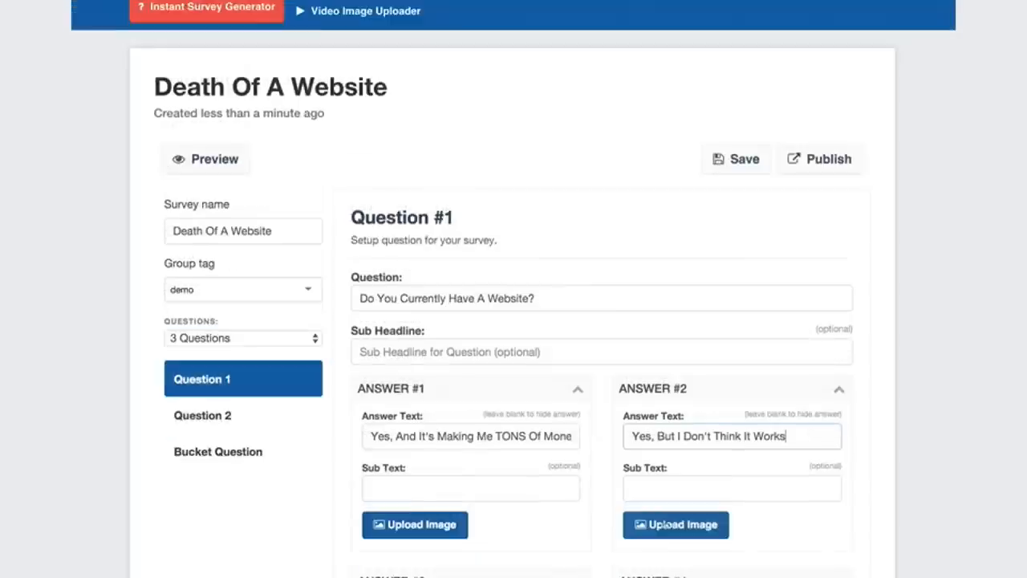
pyautogui.click(415, 497)
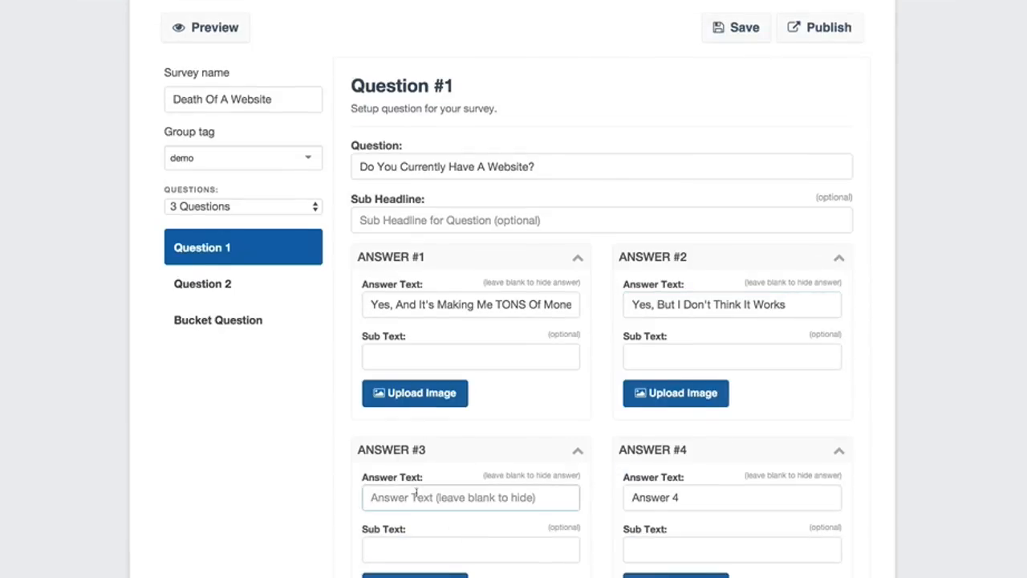
pyautogui.write("No, I Don't Have One")
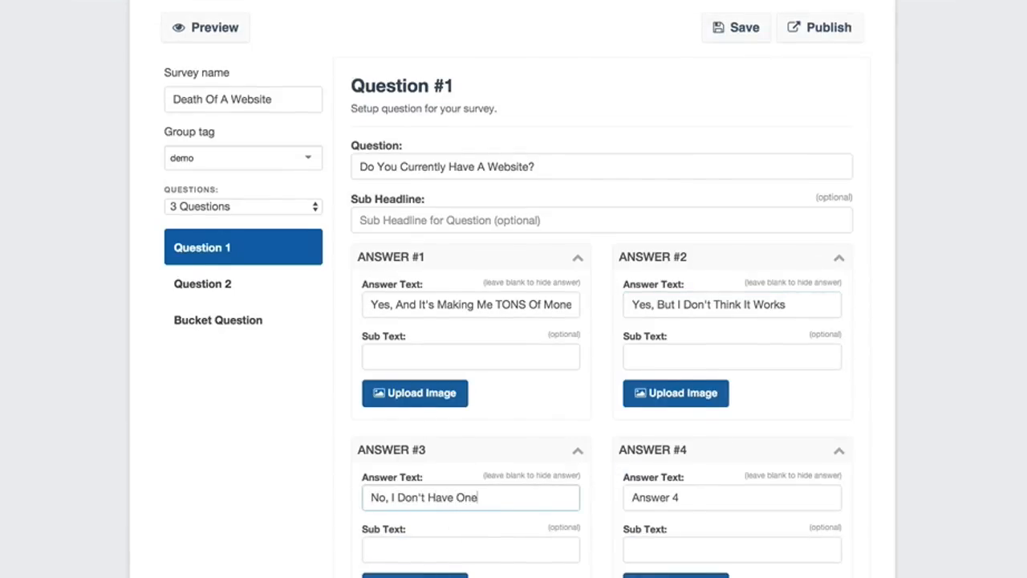
# Set Question 1's Answer #4 text to "I Don't Know...".
pyautogui.click(663, 499)
pyautogui.write('I Do')
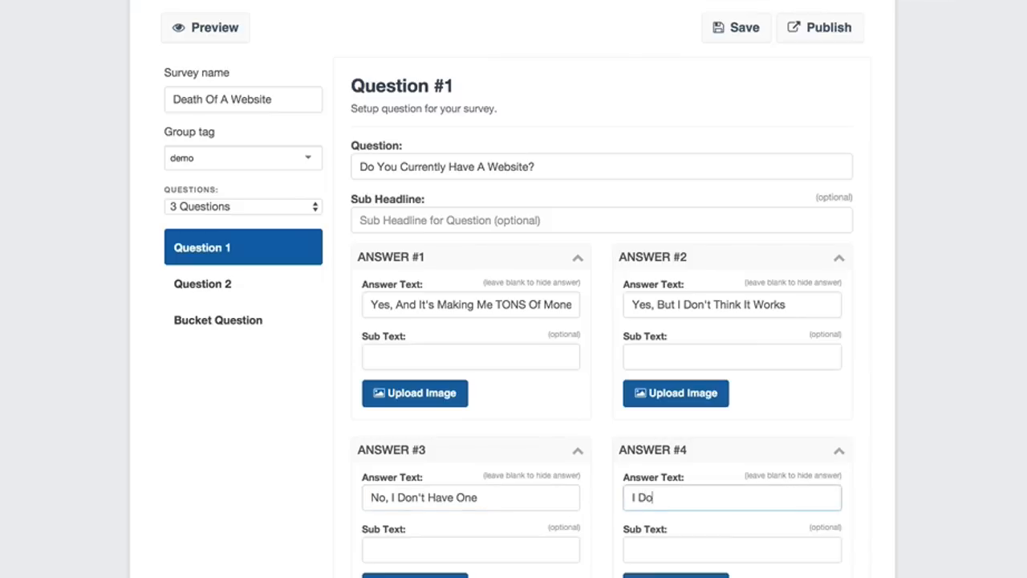
pyautogui.write("n't Know.")
pyautogui.click(915, 526)
# Preview the survey to examine Question 1 with all four answers, and return to the survey editor.
pyautogui.scroll(-2, 802, 482)
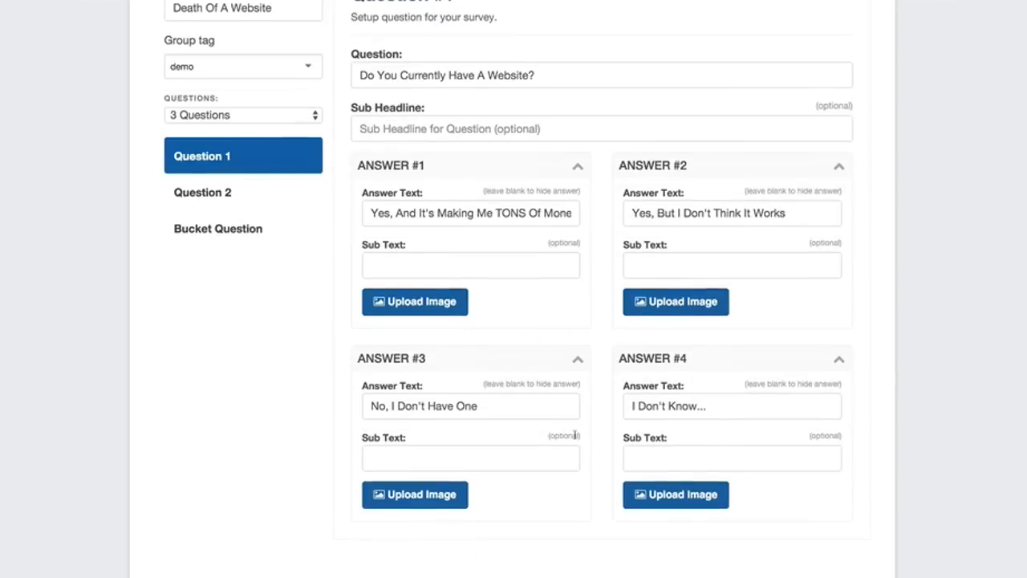
pyautogui.scroll(2, 562, 432)
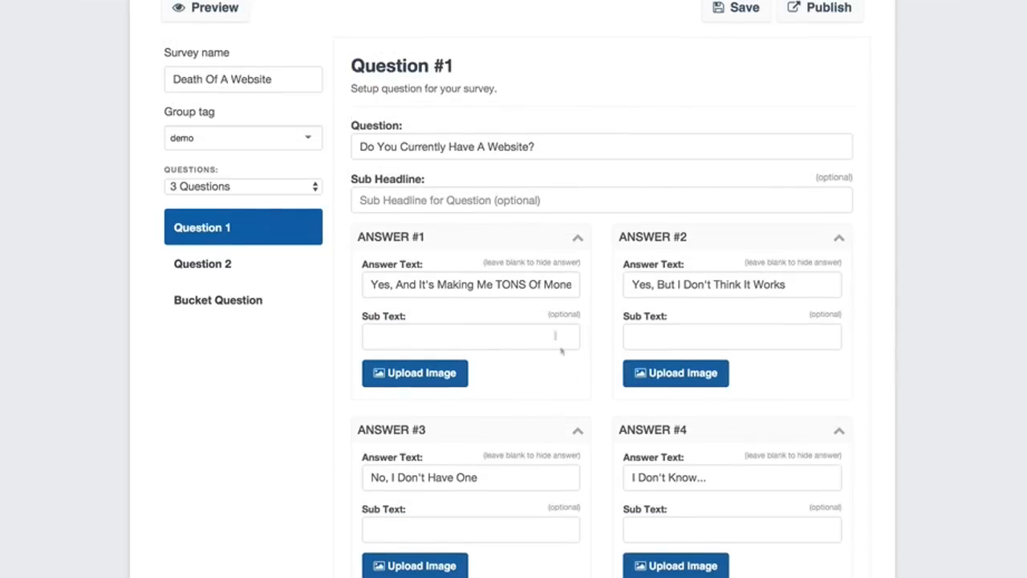
pyautogui.scroll(3, 562, 350)
pyautogui.scroll(2, 495, 329)
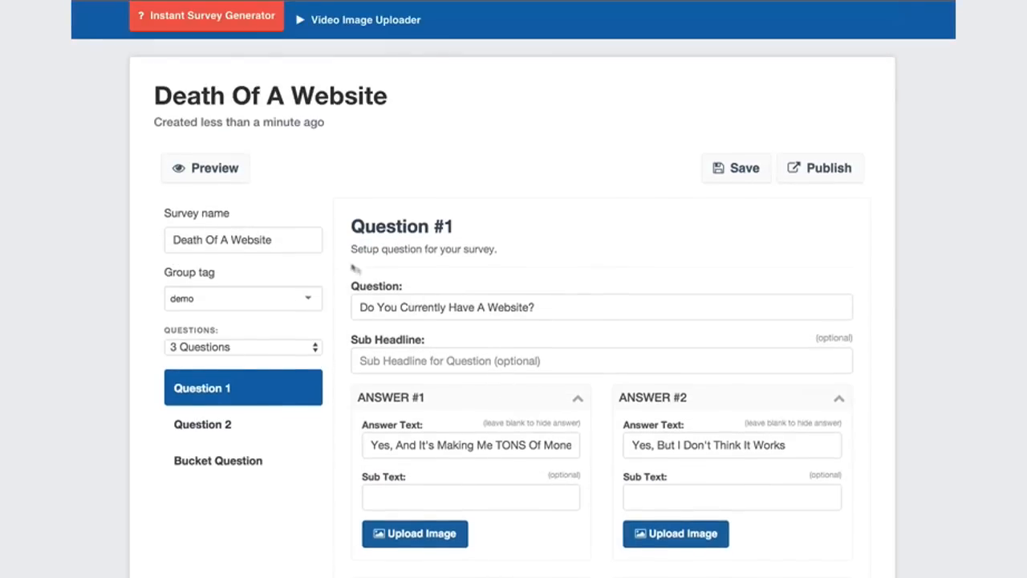
pyautogui.click(214, 223)
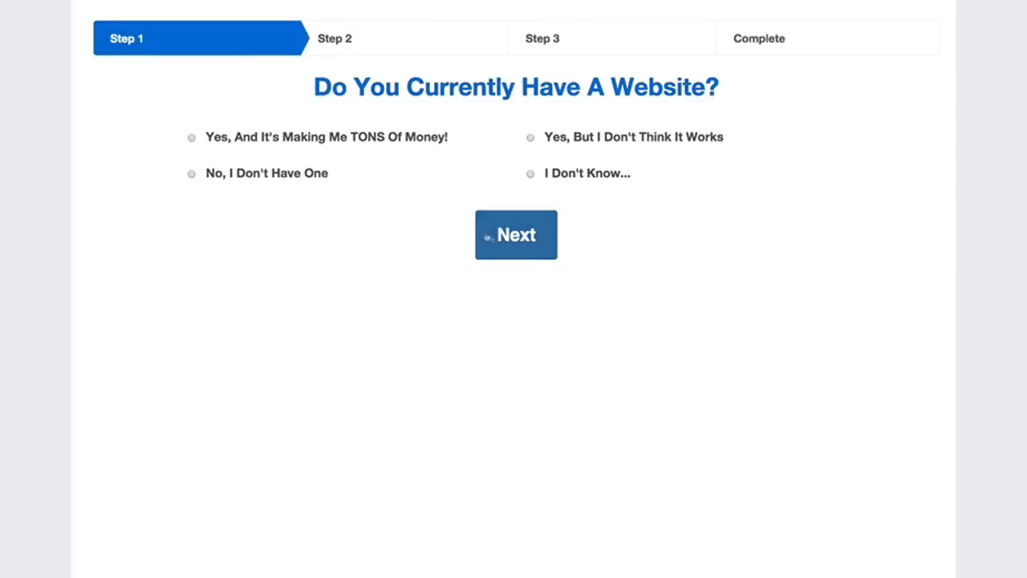
pyautogui.press('super+w')
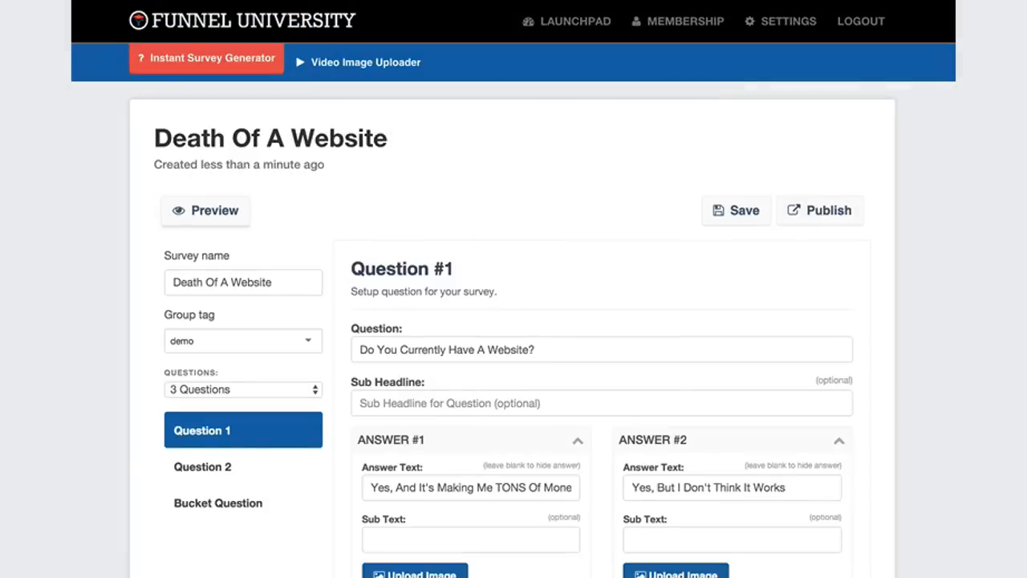
# Set Question 2's question text to "How Much Did Your Website Cost You?".
pyautogui.click(223, 467)
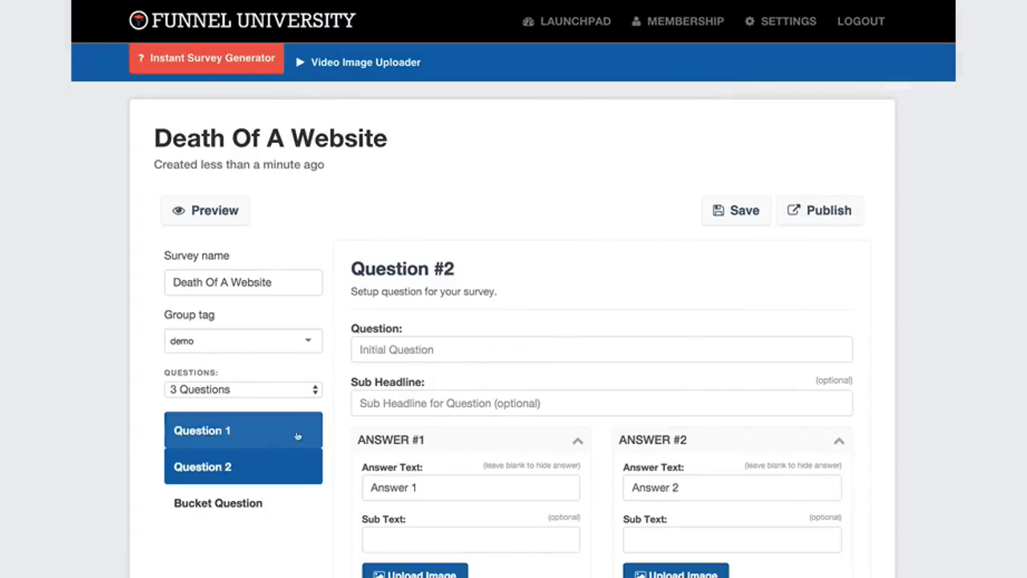
pyautogui.click(394, 353)
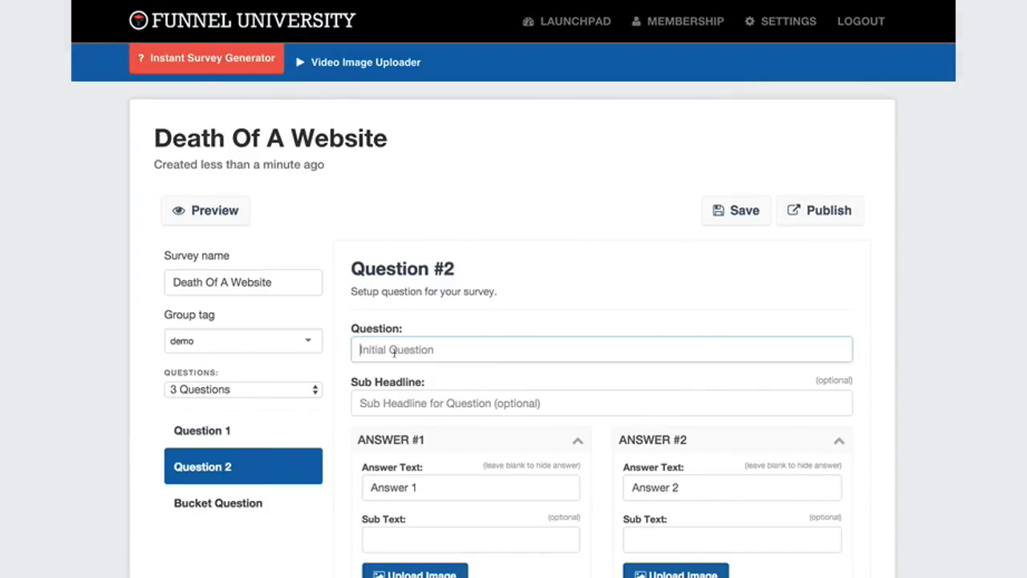
pyautogui.write('How Much Did Your Website Cost You?')
# Set Question 2's Answer #1 text to "$0 - $500" and Answer #2 text to "$500 - $1,000".
pyautogui.click(395, 488)
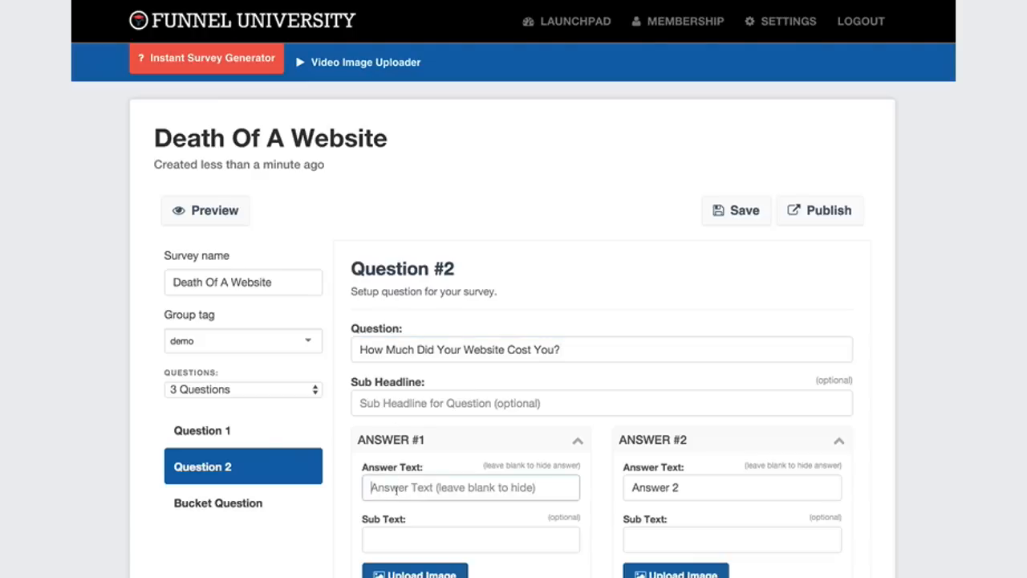
pyautogui.write('$0')
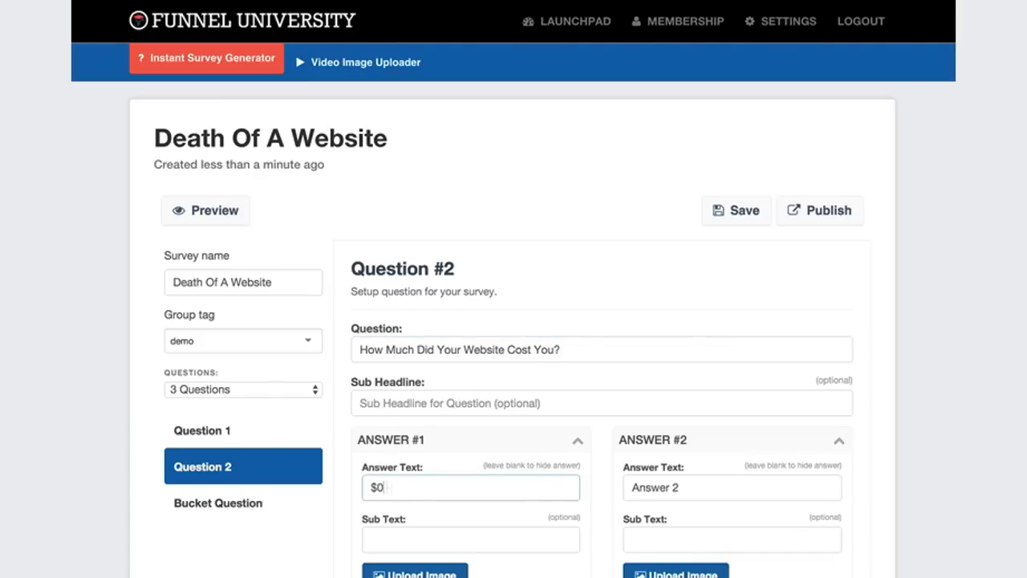
pyautogui.write(' - $500')
pyautogui.click(651, 487)
pyautogui.write('$500 - $1,000')
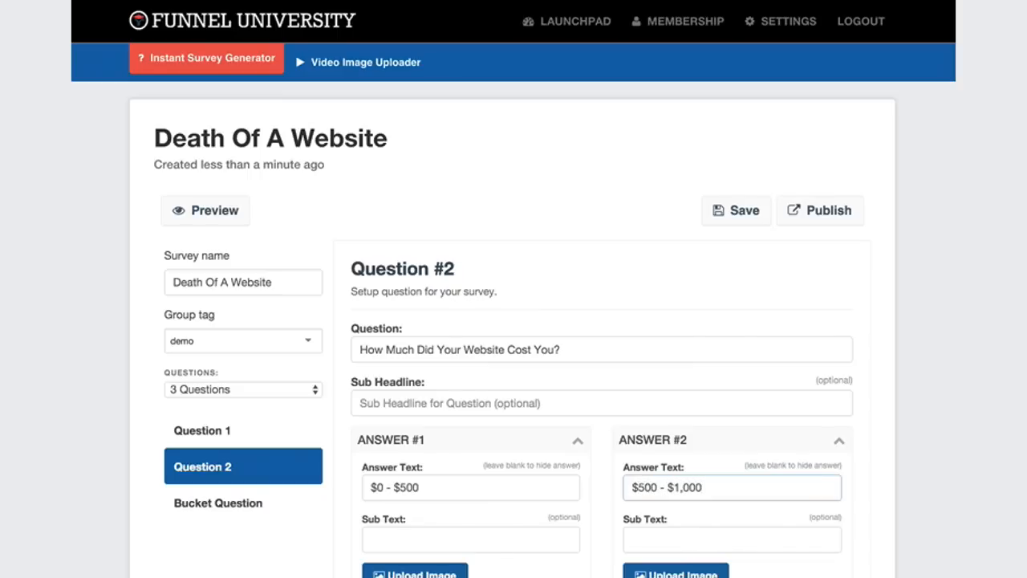
# Set Question 2's Answer #3 text to "$1,000 - $5,000" and Answer #4 text to "$5,000 +".
pyautogui.scroll(-3, 522, 551)
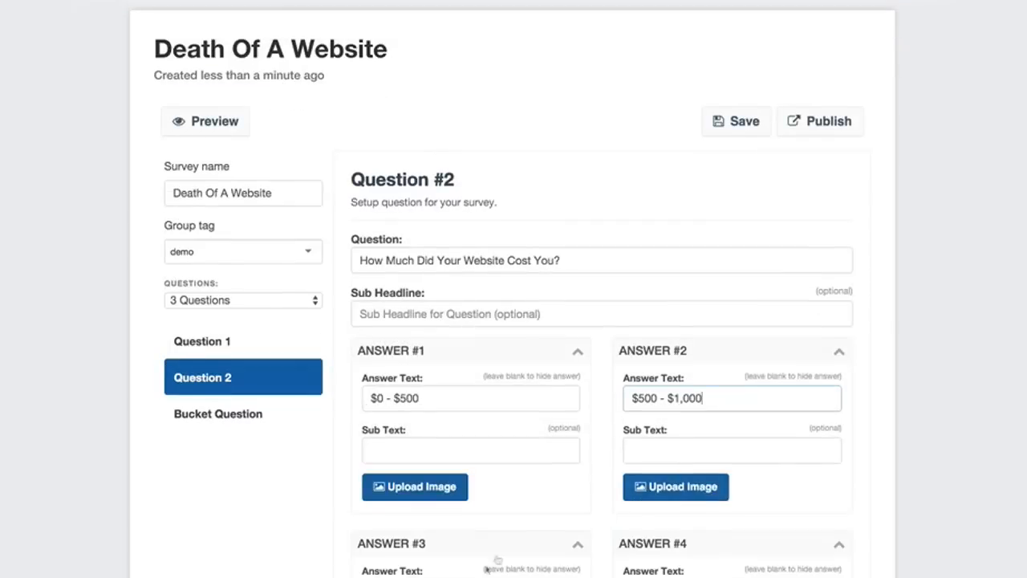
pyautogui.click(405, 411)
pyautogui.write('$1,000 -')
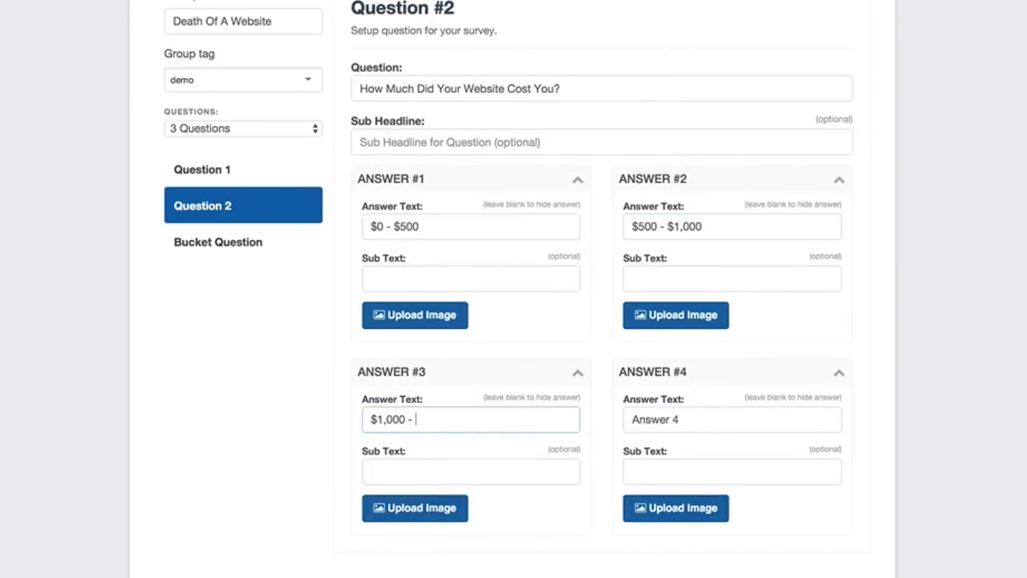
pyautogui.write(' $5,000')
pyautogui.click(648, 424)
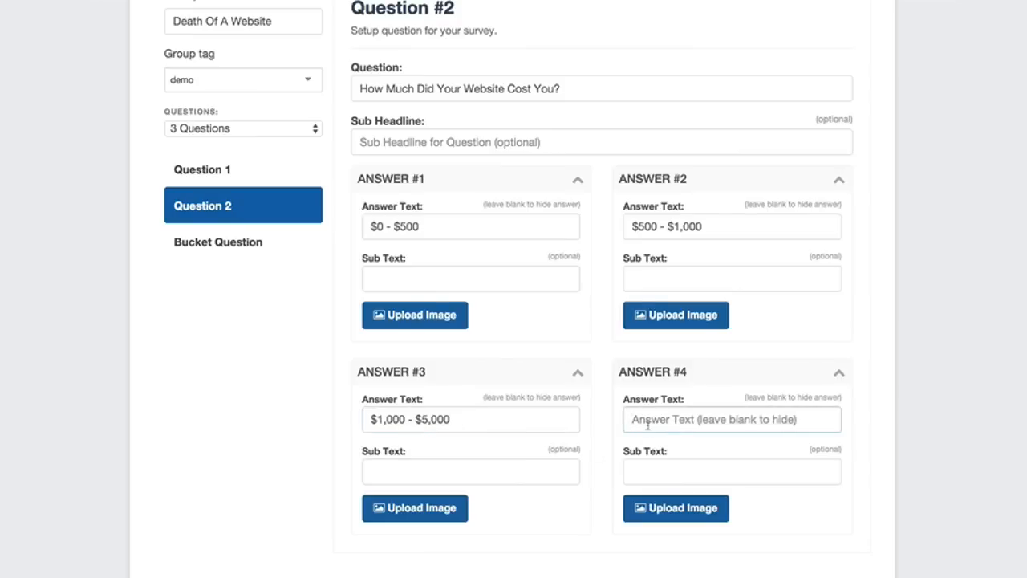
pyautogui.write('$5,000 +')
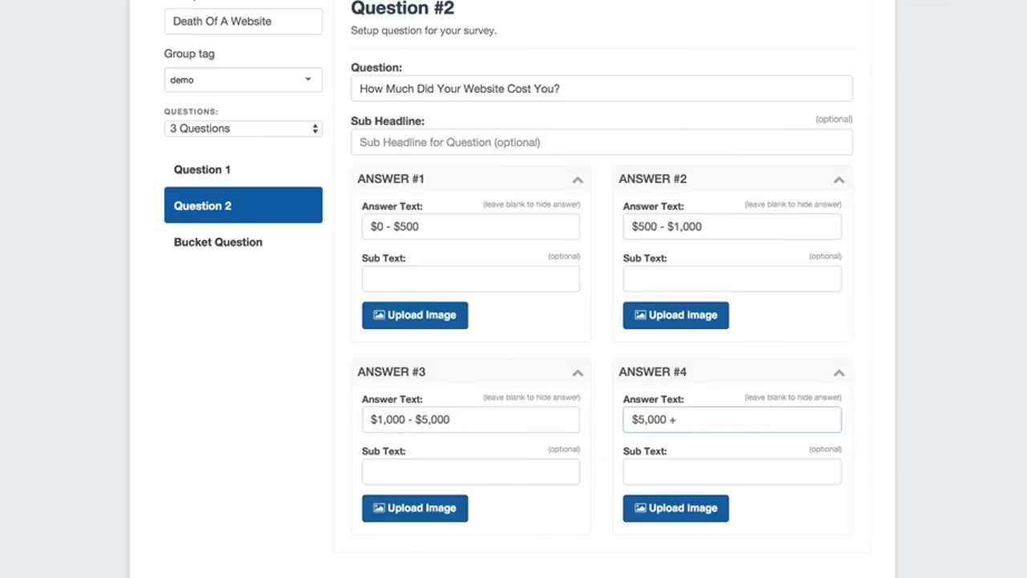
# Preview the survey, answer the first question to examine how the second one looks, and return to the survey editor.
pyautogui.scroll(-1, 910, 415)
pyautogui.scroll(4, 896, 422)
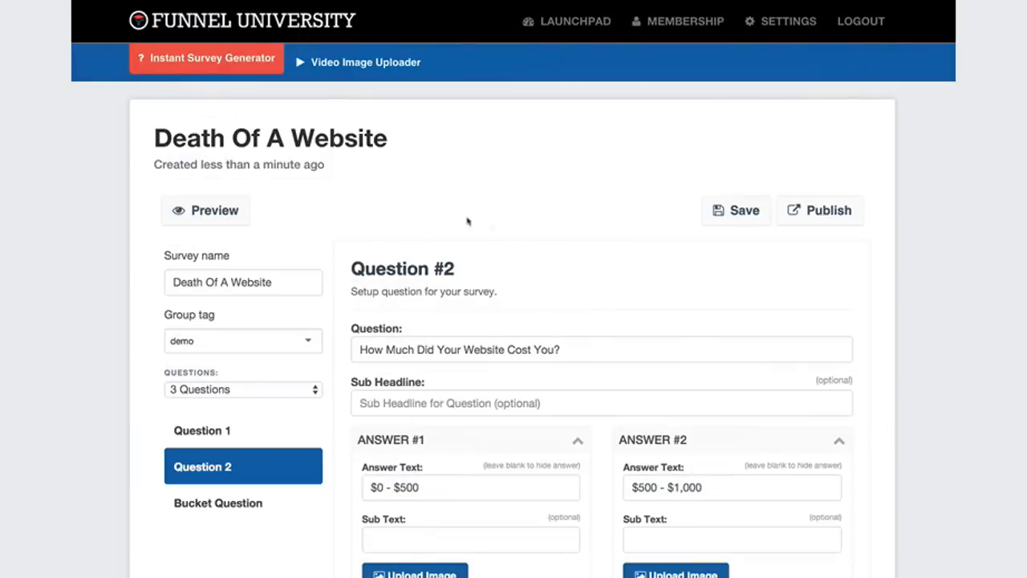
pyautogui.click(222, 216)
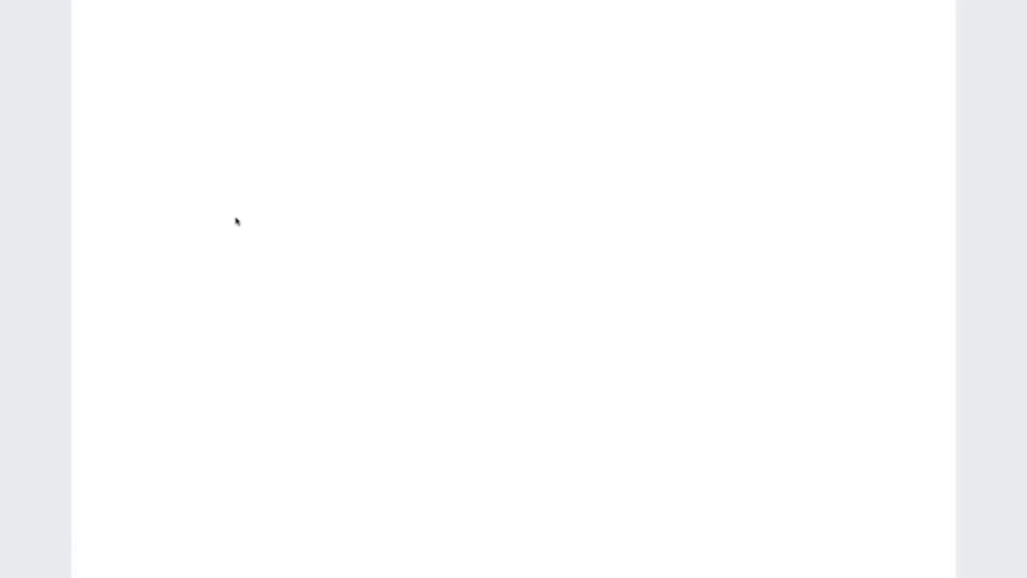
pyautogui.click(194, 138)
pyautogui.click(523, 237)
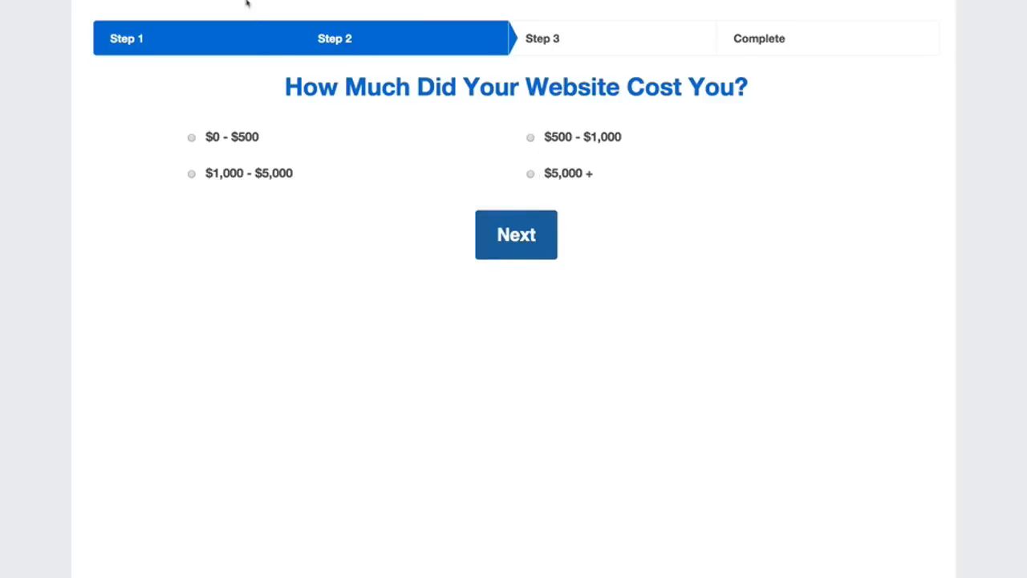
pyautogui.press('super+w')
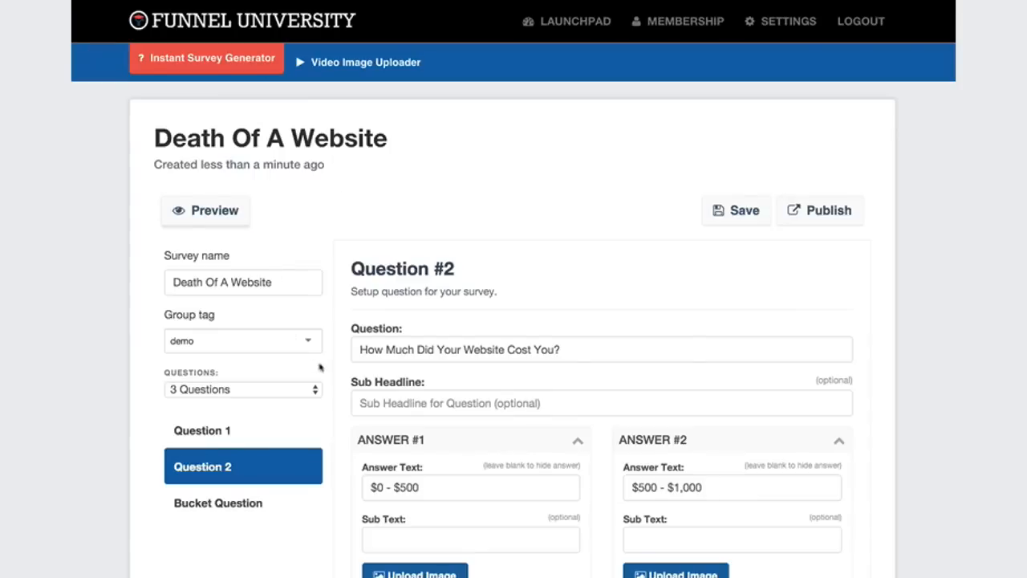
# Set the Bucket Question's question text to "What Type Of Business Describes You Best?".
pyautogui.scroll(-1, 321, 367)
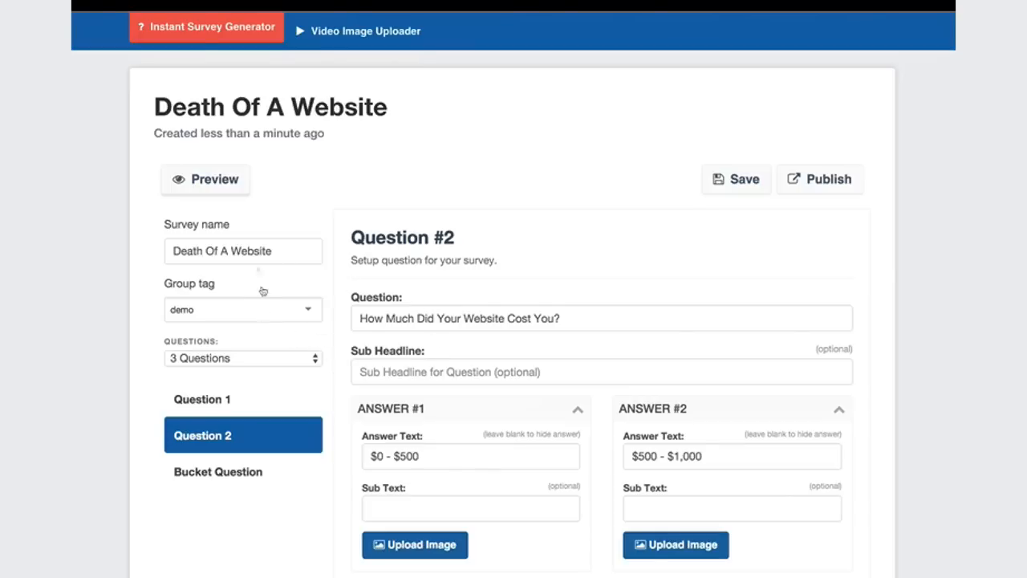
pyautogui.scroll(-2, 115, 349)
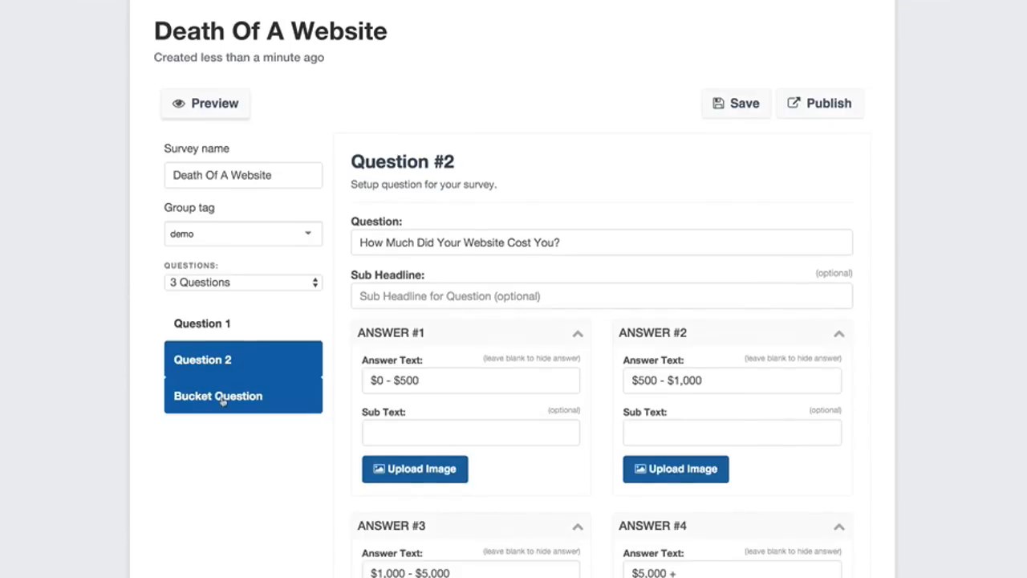
pyautogui.click(223, 401)
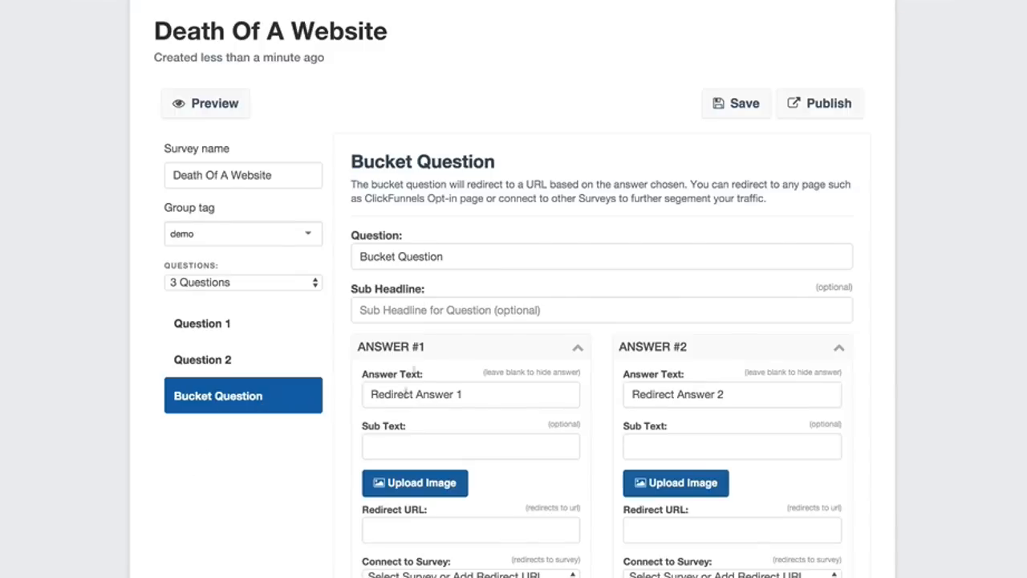
pyautogui.tripleClick(414, 252)
pyautogui.press('BackSpace')
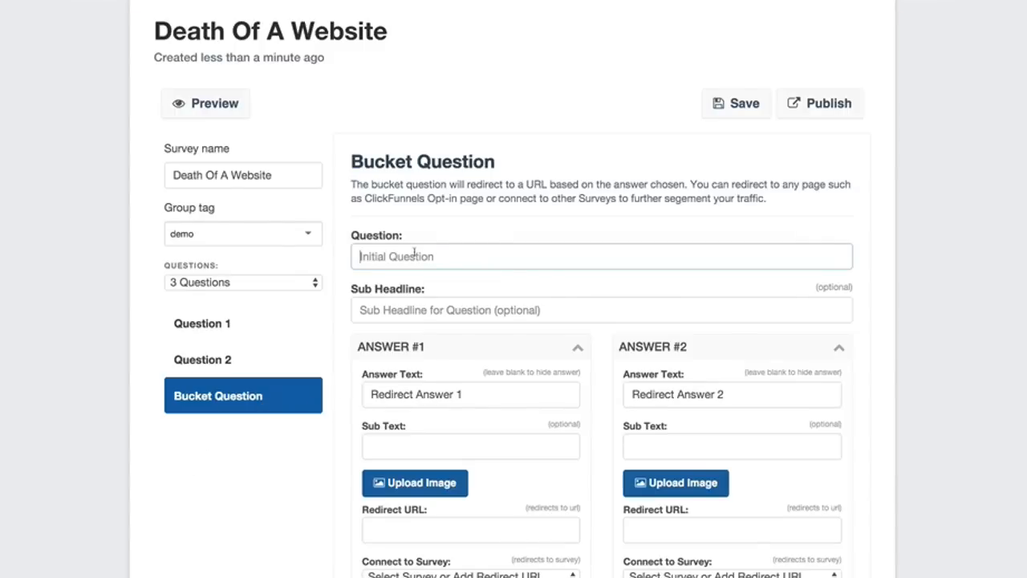
pyautogui.write('What Type Of Business Descri')
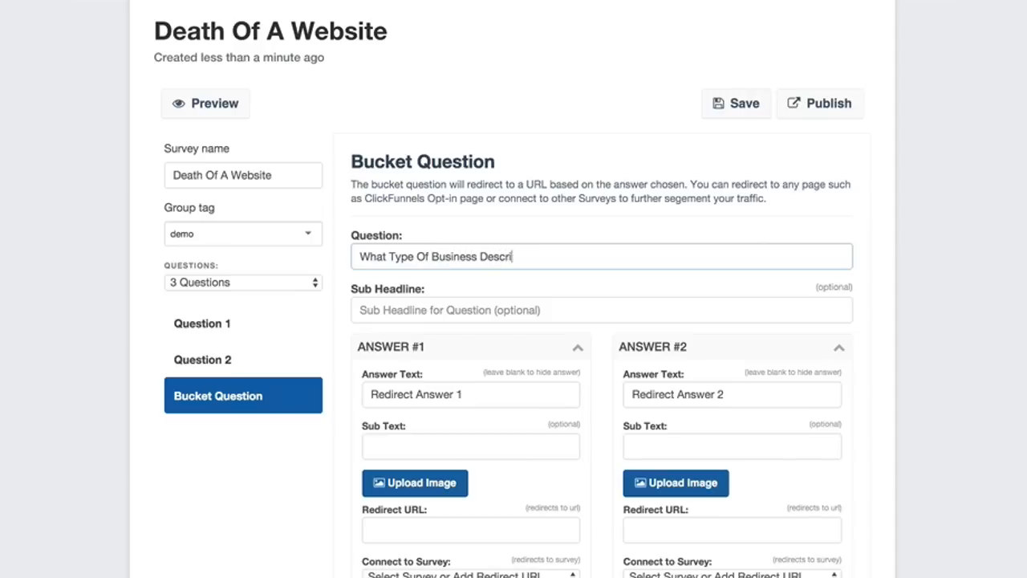
pyautogui.write('pibes You Best?')
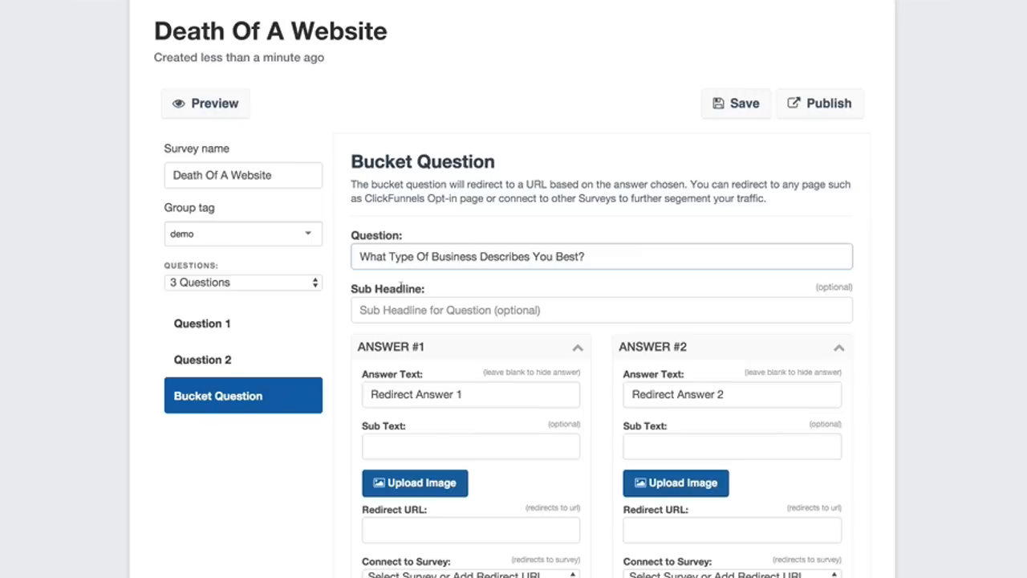
# Set the Bucket Question's Answer #1 text to "Author, Speaker, Consultant".
pyautogui.tripleClick(392, 395)
pyautogui.press('BackSpace')
pyautogui.write('Auitho')
pyautogui.press('BackSpace')
pyautogui.press('BackSpace')
pyautogui.press('BackSpace')
pyautogui.press('BackSpace')
pyautogui.write('thor, Spea')
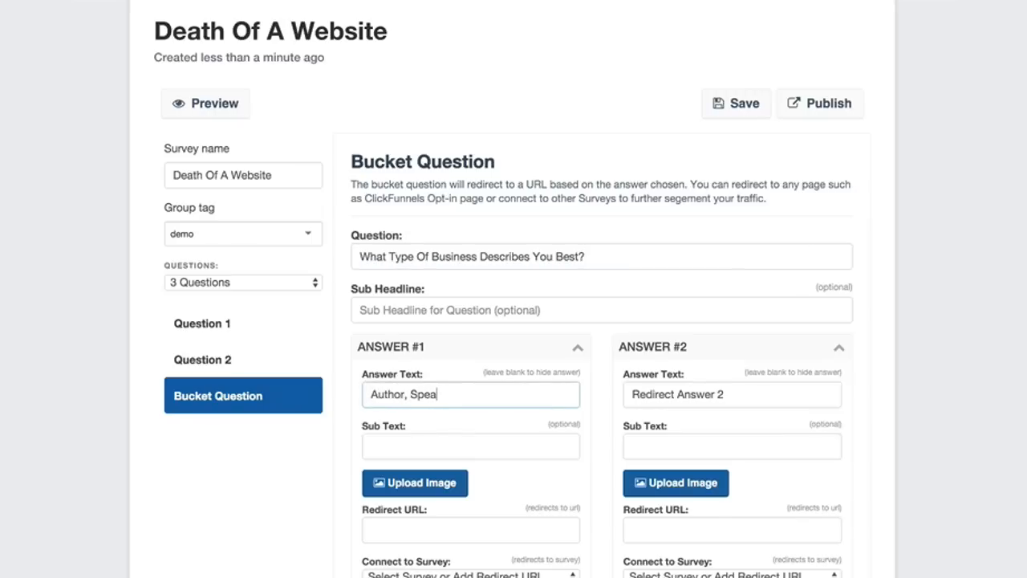
pyautogui.write('ker, Co')
pyautogui.press('BackSpace')
pyautogui.press('BackSpace')
pyautogui.press('BackSpace')
pyautogui.write(', Consultant')
# Upload Author.jpg from the Desktop's "demo images" folder as the image for the Bucket Question's Answer #1.
pyautogui.click(414, 487)
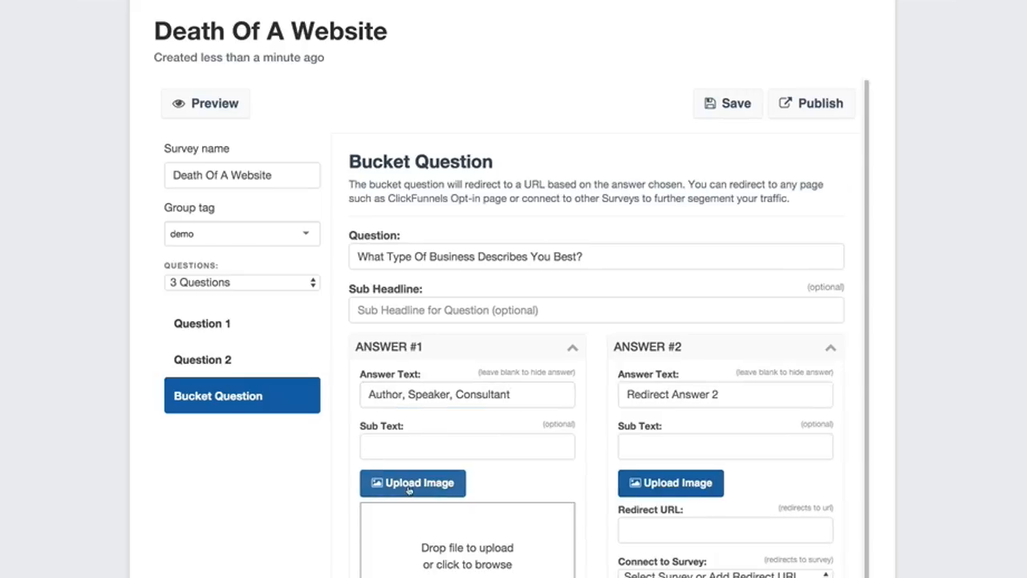
pyautogui.click(450, 547)
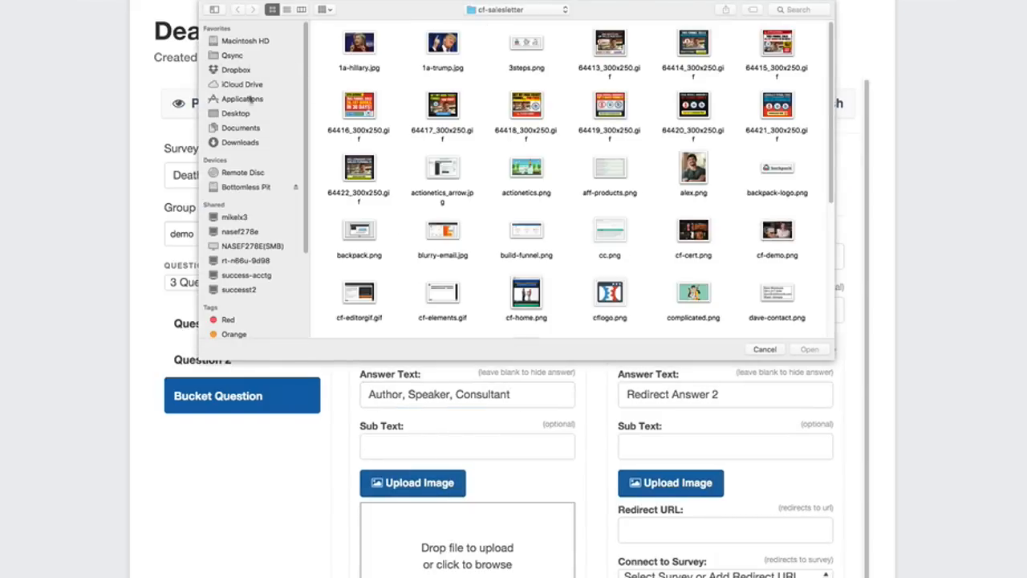
pyautogui.click(240, 115)
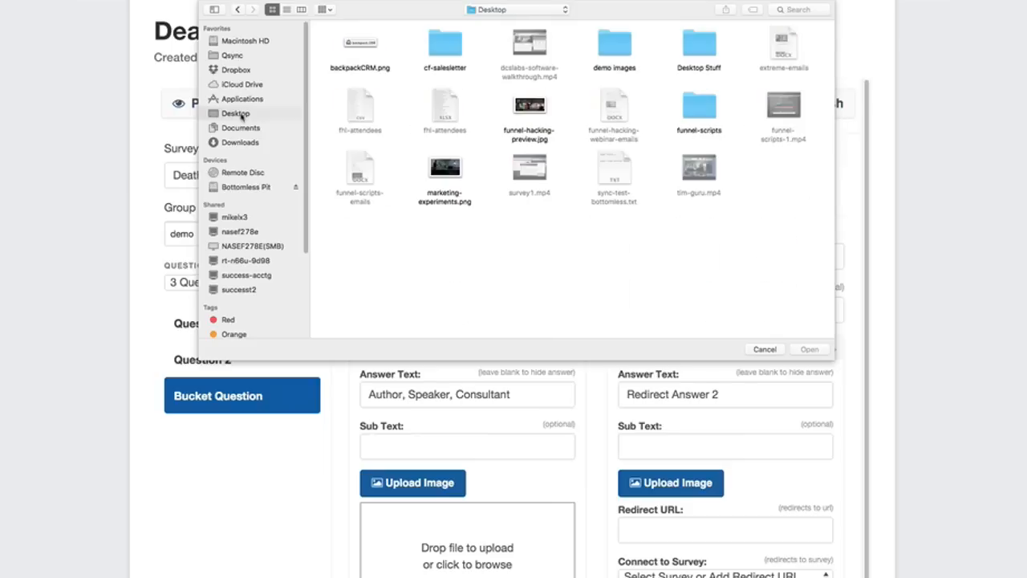
pyautogui.doubleClick(605, 50)
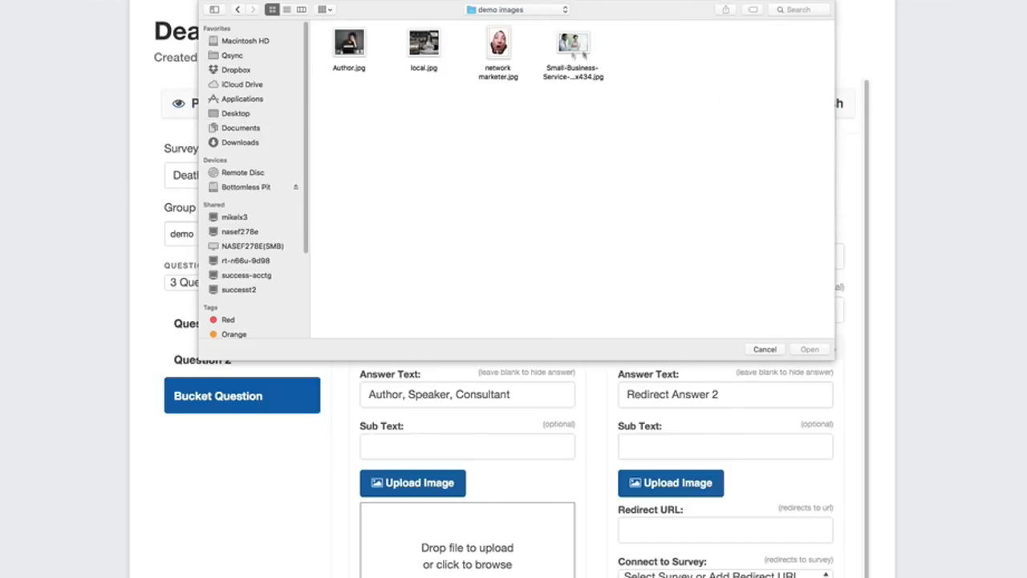
pyautogui.doubleClick(350, 45)
# Set the Bucket Question's Answer #2 text to "Local Business Owner".
pyautogui.scroll(-5, 518, 291)
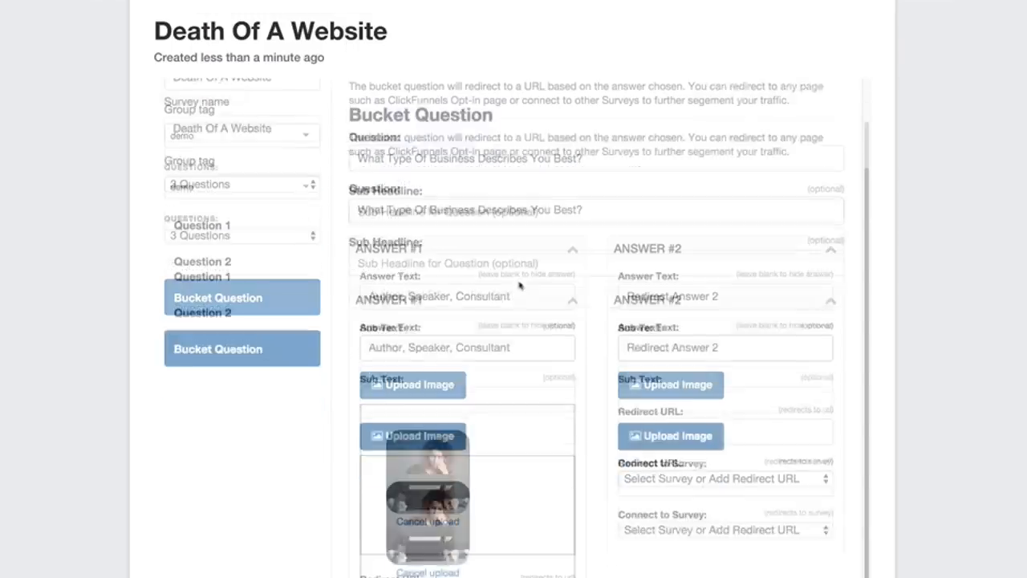
pyautogui.click(650, 179)
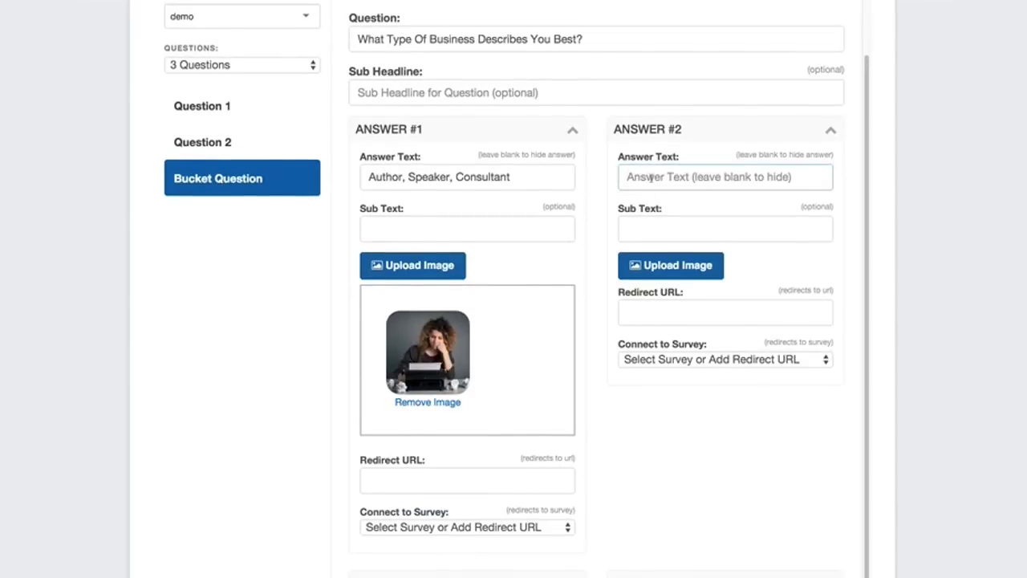
pyautogui.write('Local ')
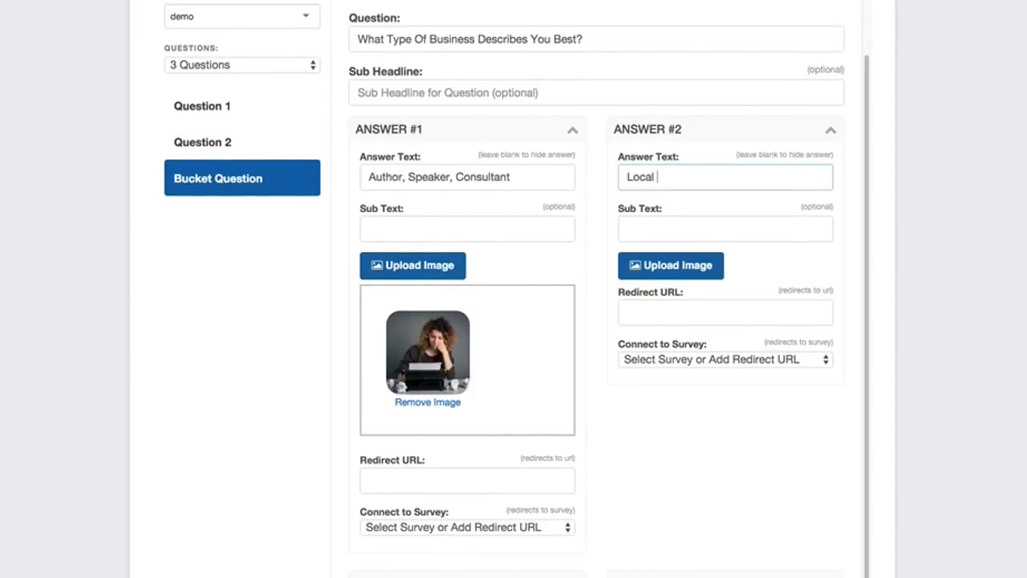
pyautogui.write('Business Owner')
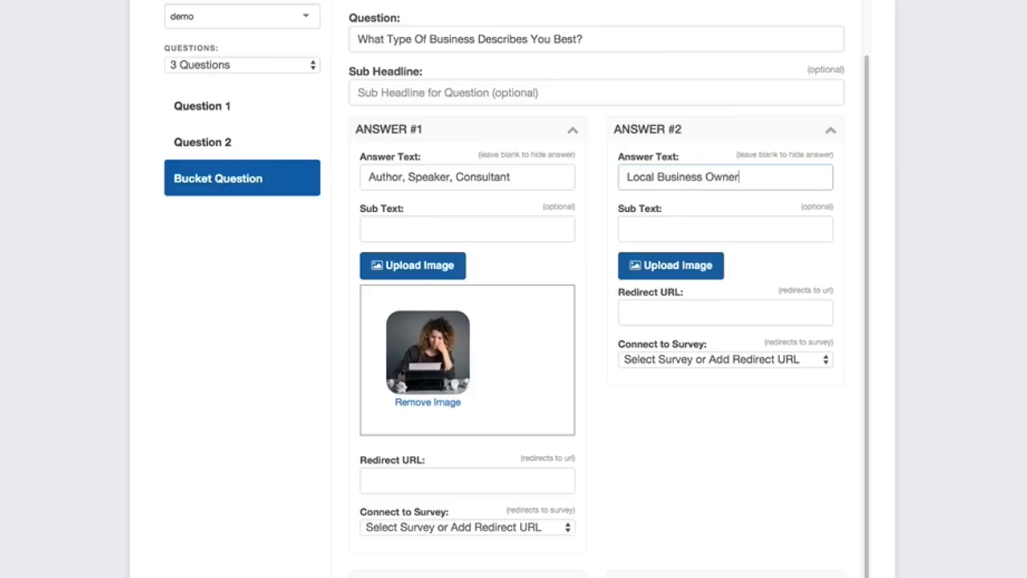
# Upload local.jpg from the "demo images" folder as the image for the Bucket Question's Answer #2.
pyautogui.click(680, 266)
pyautogui.click(708, 309)
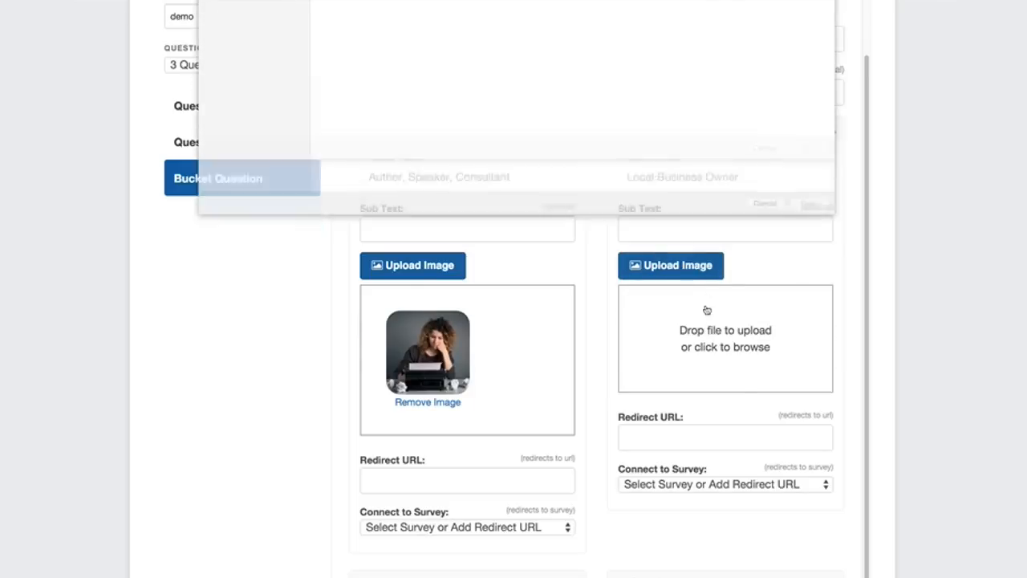
pyautogui.doubleClick(424, 42)
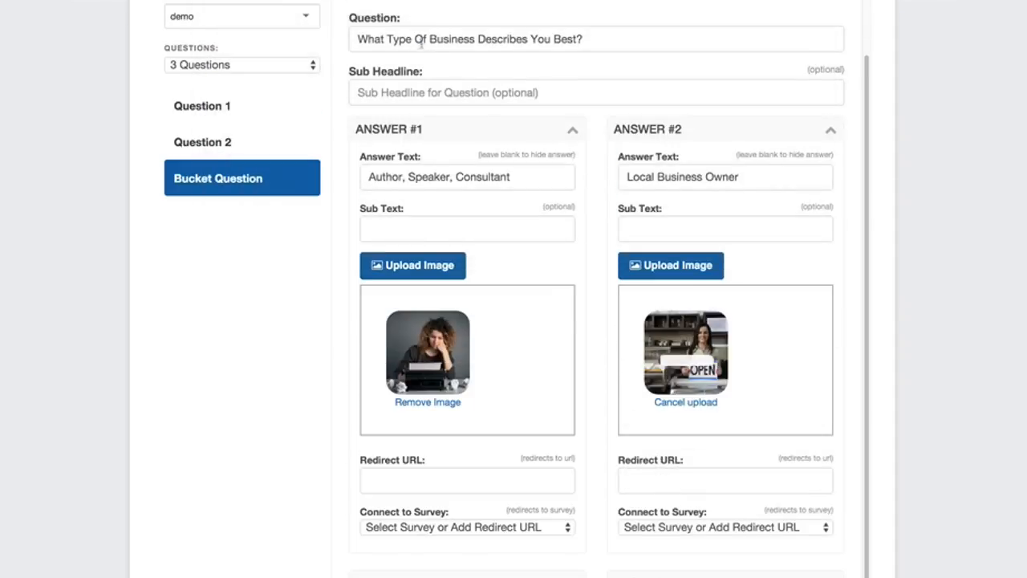
# Set the Bucket Question's Answer #3 text to "Network Marketer".
pyautogui.scroll(-4, 586, 308)
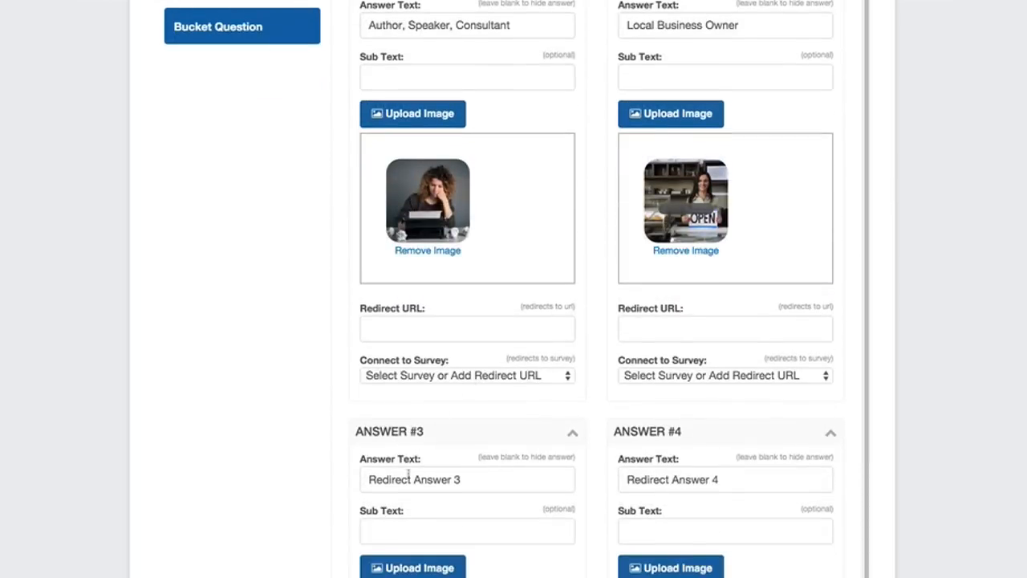
pyautogui.click(404, 479)
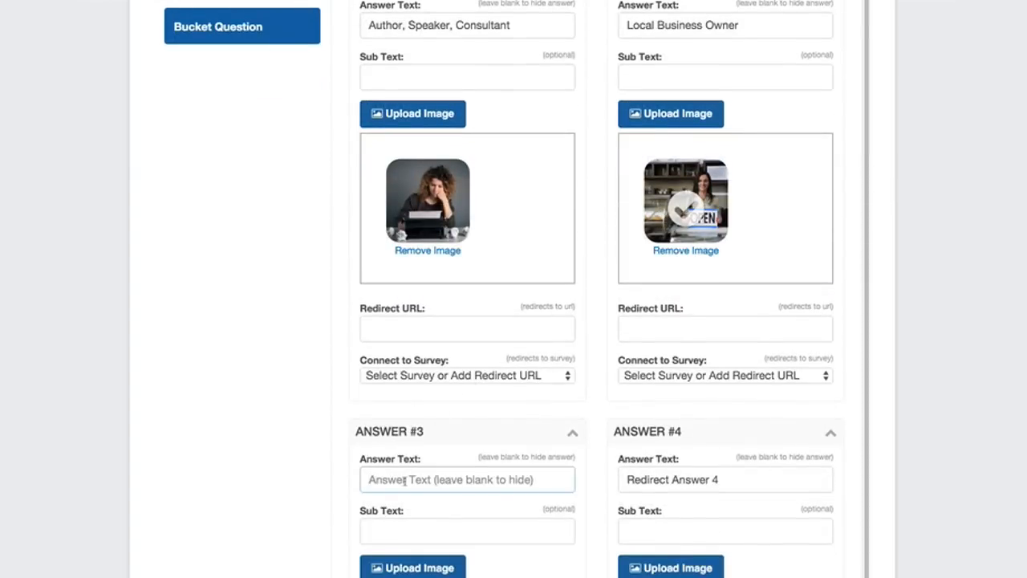
pyautogui.write('Network Mar')
pyautogui.write('ke')
pyautogui.write('eter')
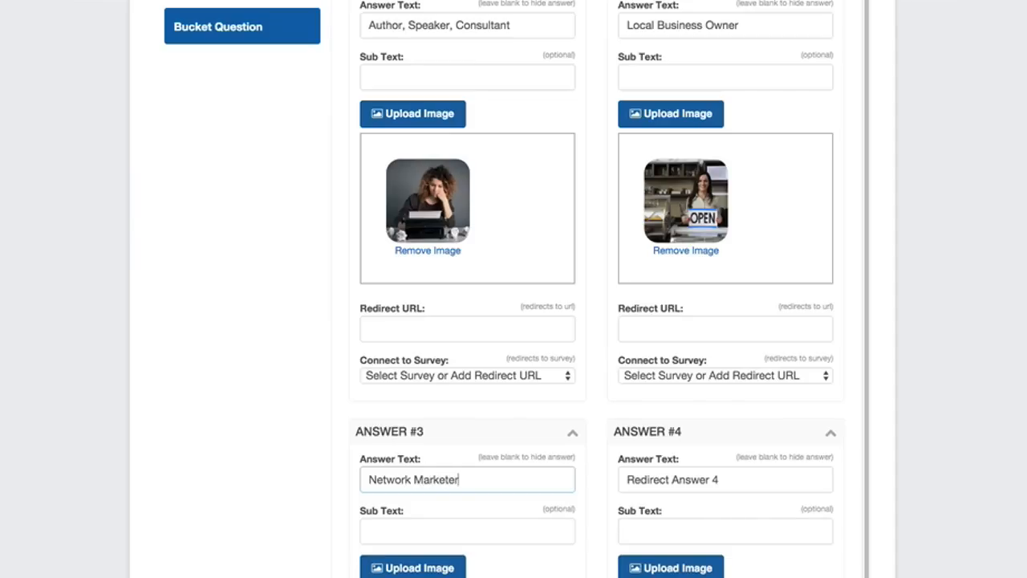
# Upload "network marketer.jpg" from the "demo images" folder as the image for the Bucket Question's Answer #3.
pyautogui.scroll(-3, 457, 479)
pyautogui.click(416, 439)
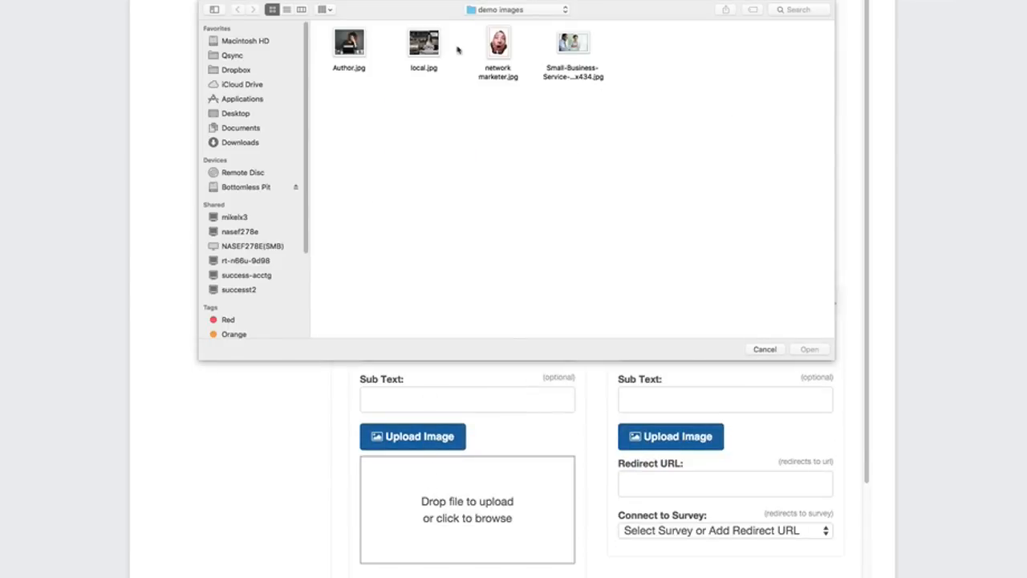
pyautogui.doubleClick(497, 44)
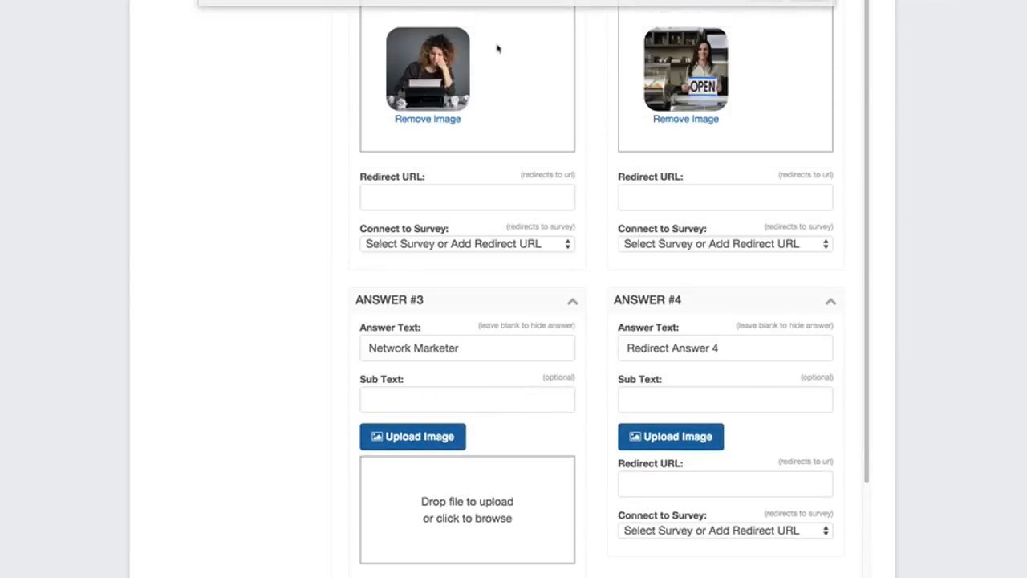
# Set the Bucket Question's Answer #4 text to "Service Based Business".
pyautogui.click(667, 357)
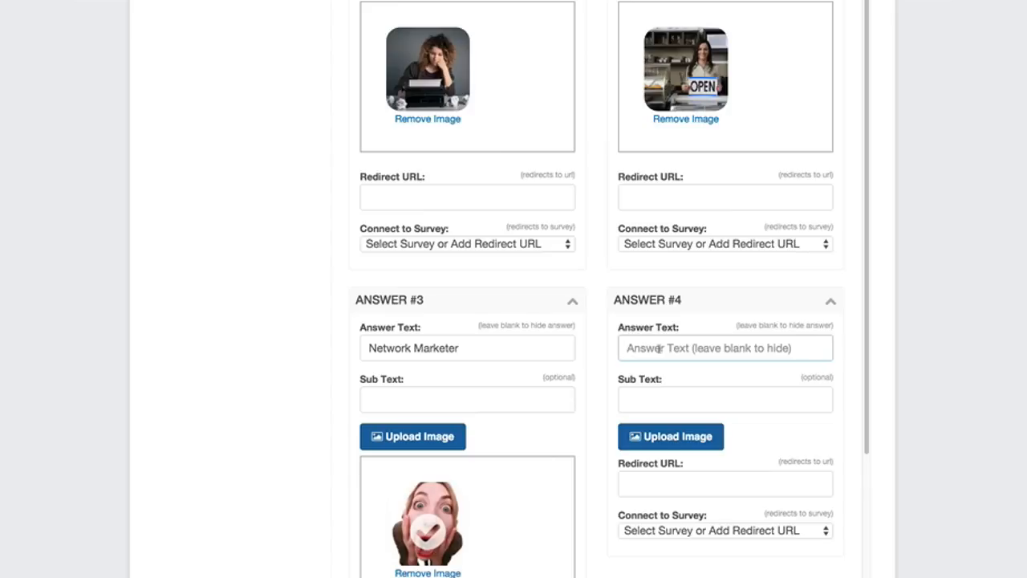
pyautogui.write('Servic')
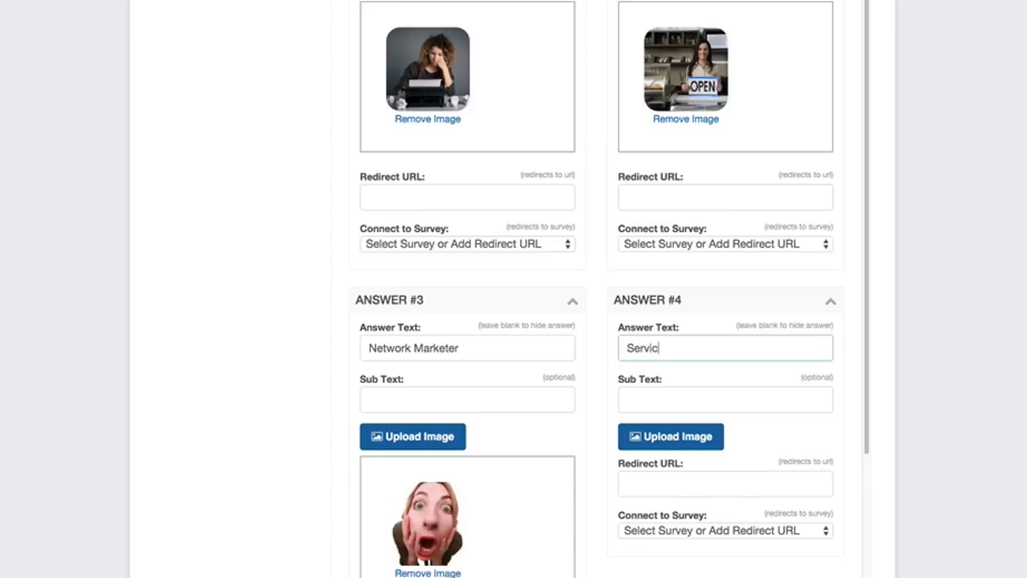
pyautogui.write('e Based Business')
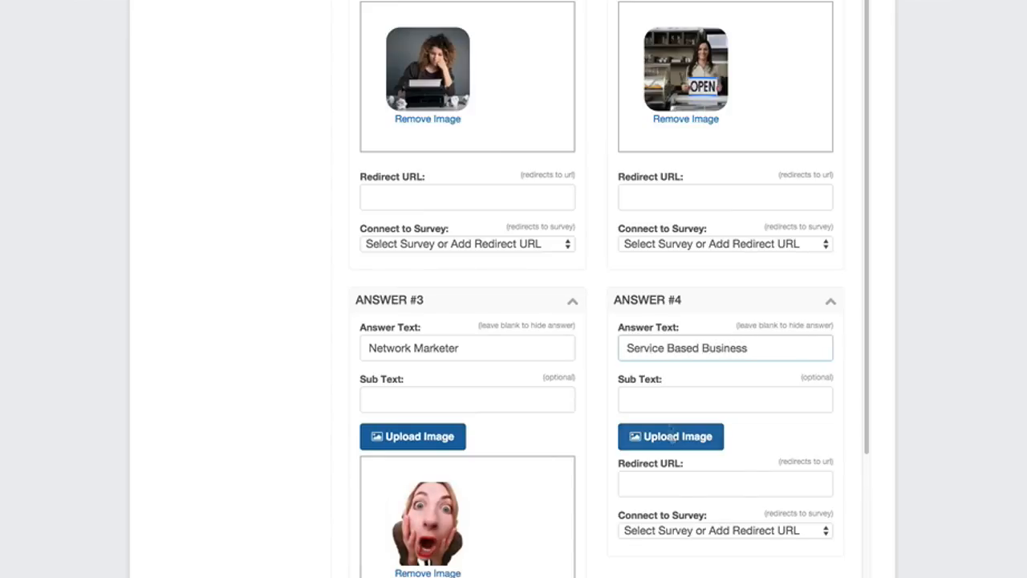
# Upload the Small-Business-Service JPG from the "demo images" folder as the image for the Bucket Question's Answer #4.
pyautogui.click(673, 438)
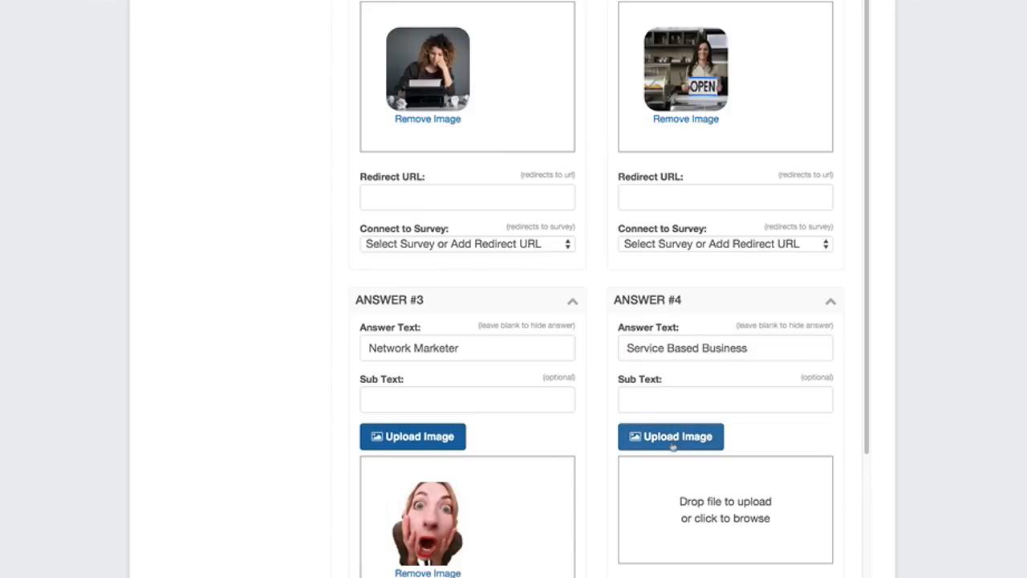
pyautogui.click(695, 491)
pyautogui.doubleClick(571, 45)
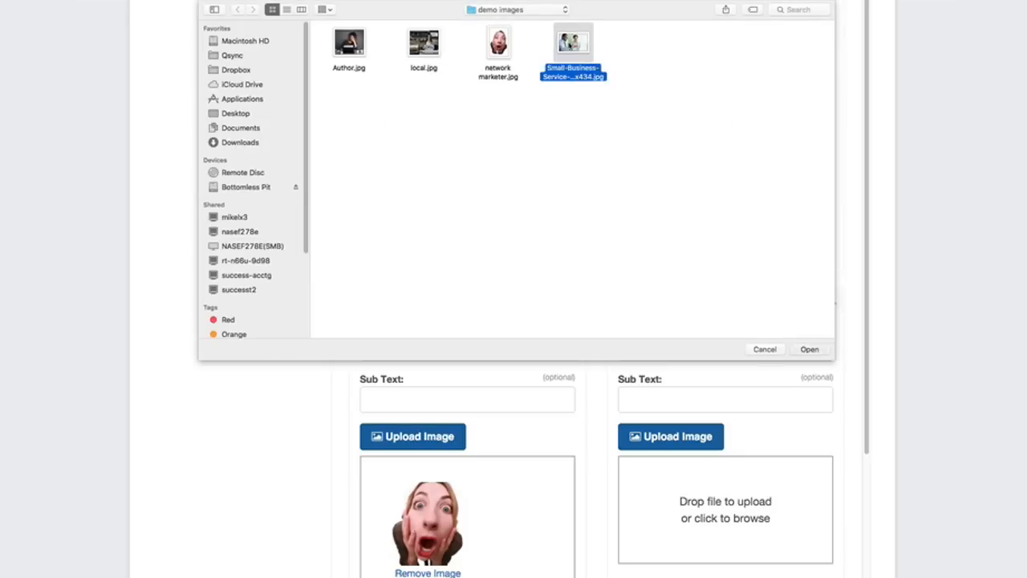
pyautogui.scroll(-4, 402, 365)
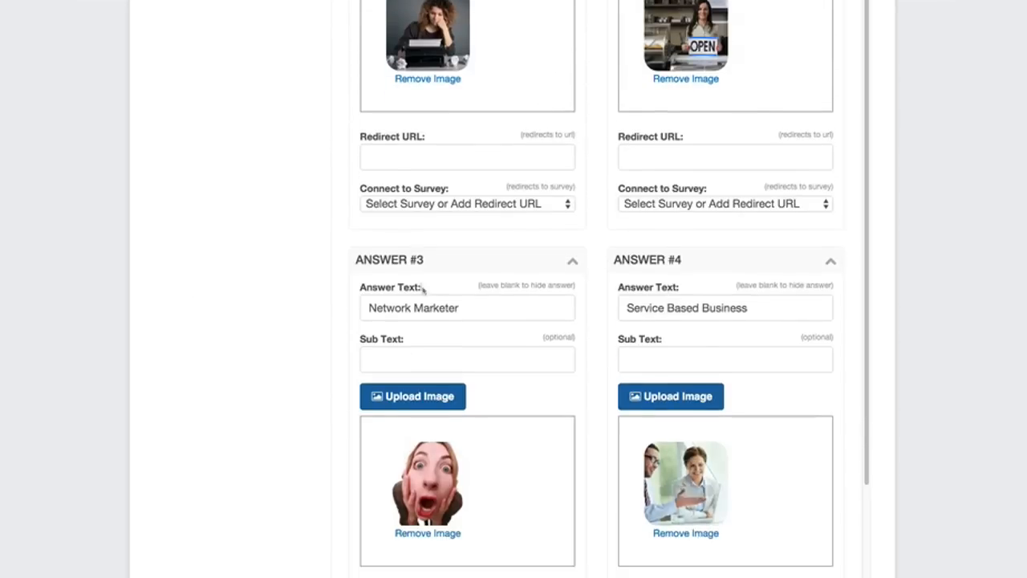
# Preview the survey, answer "Yes, And It's Making Me TONS Of Money!" and one cost option to reach the bucket question, and close the preview.
pyautogui.scroll(8, 523, 318)
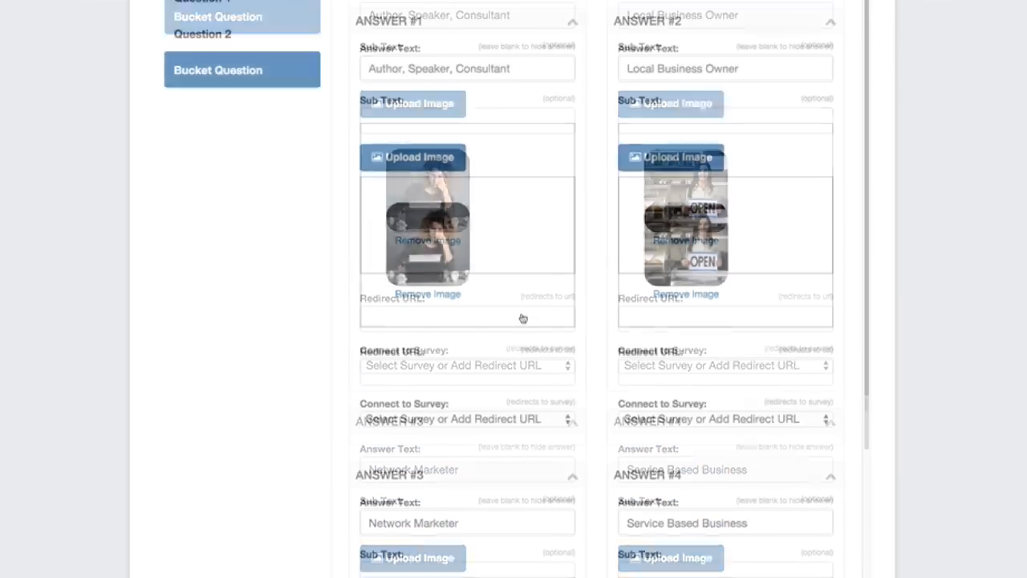
pyautogui.scroll(4, 431, 210)
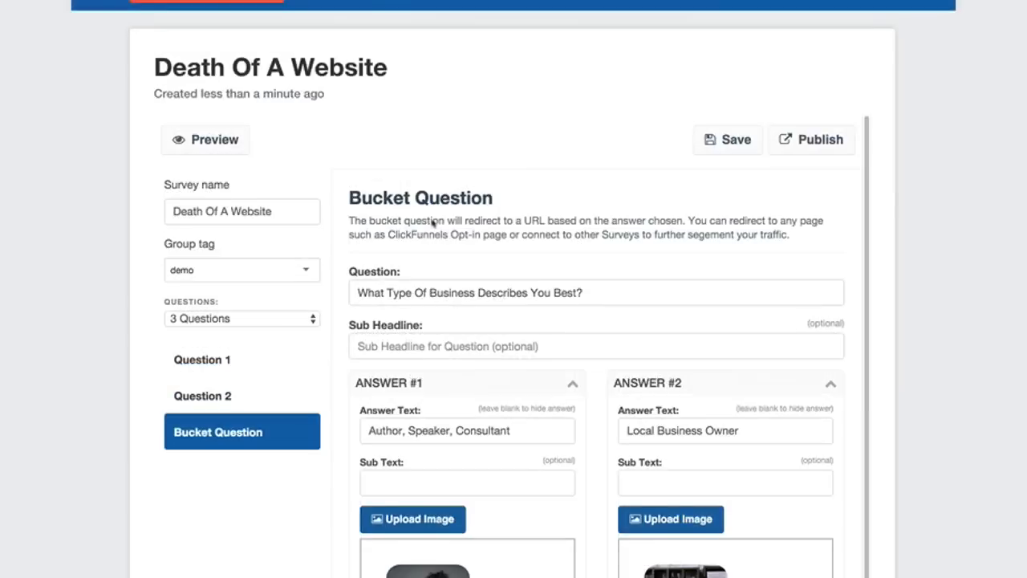
pyautogui.click(225, 214)
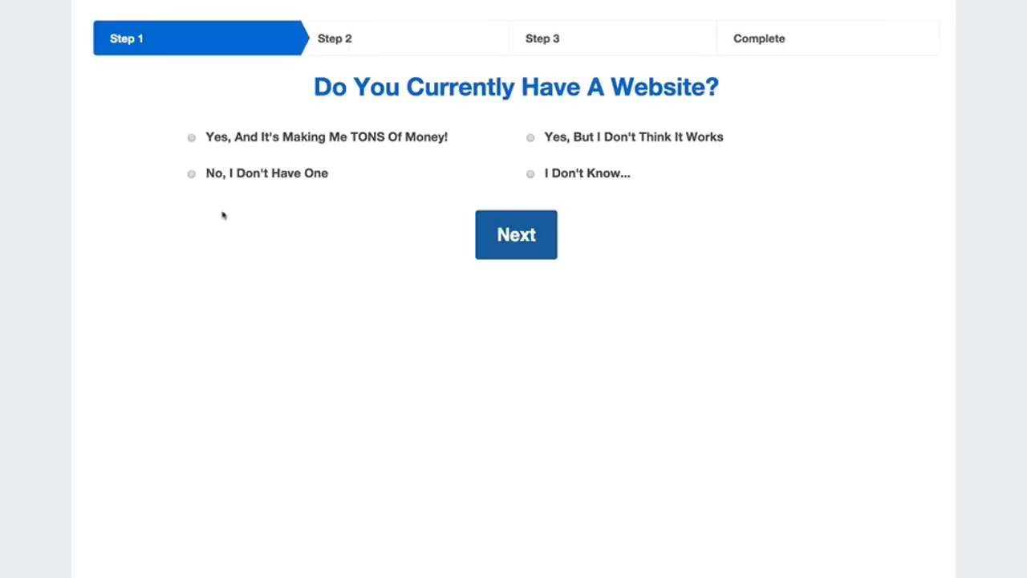
pyautogui.click(246, 141)
pyautogui.click(482, 229)
pyautogui.click(273, 172)
pyautogui.click(478, 225)
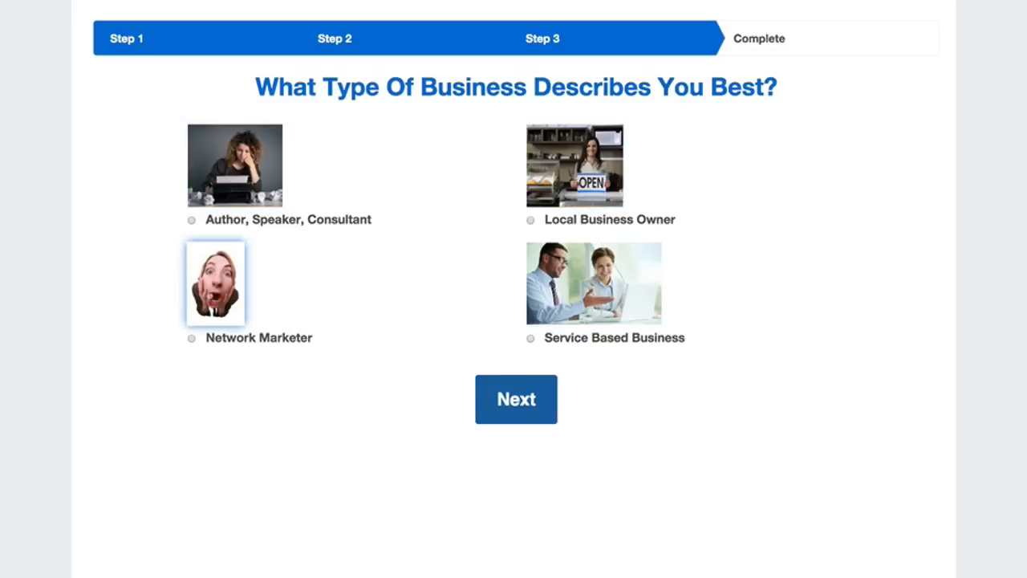
pyautogui.click(241, 2)
# Check the Connect to Survey options of the Bucket Question's Answer #1, keeping "Select Survey or Add Redirect URL".
pyautogui.scroll(-3, 401, 294)
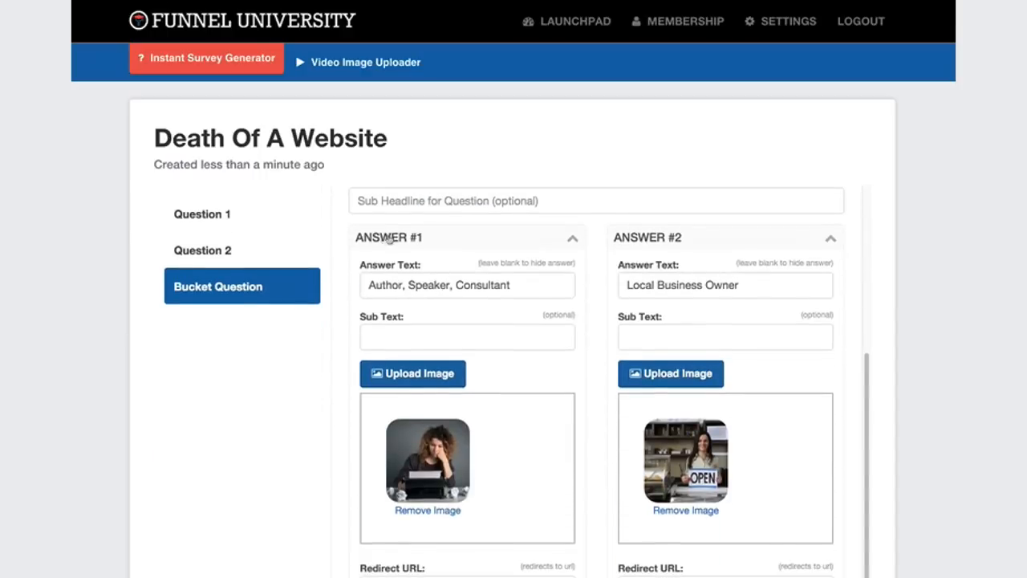
pyautogui.scroll(-3, 416, 282)
pyautogui.scroll(-3, 416, 282)
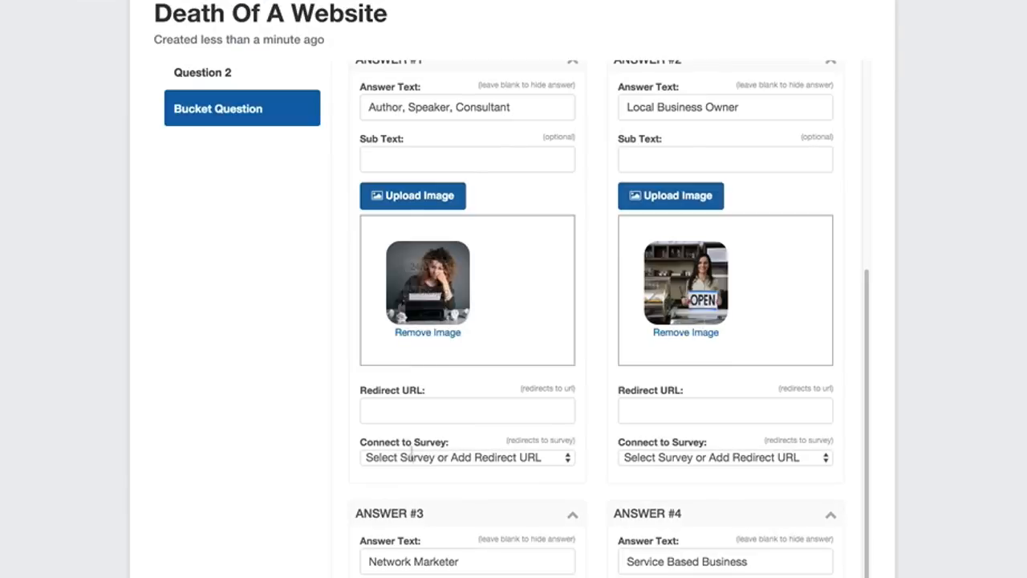
pyautogui.click(407, 458)
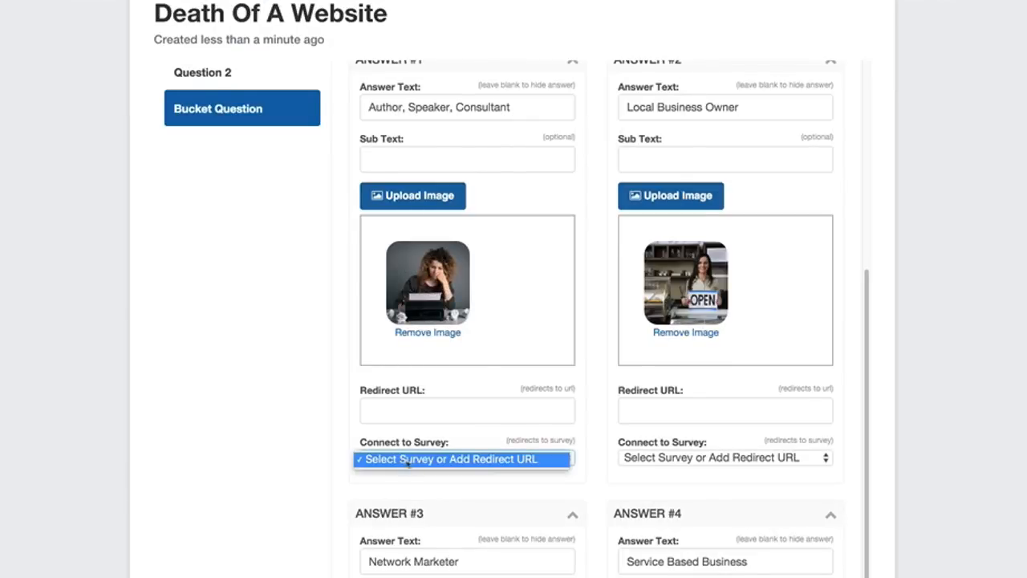
pyautogui.click(388, 459)
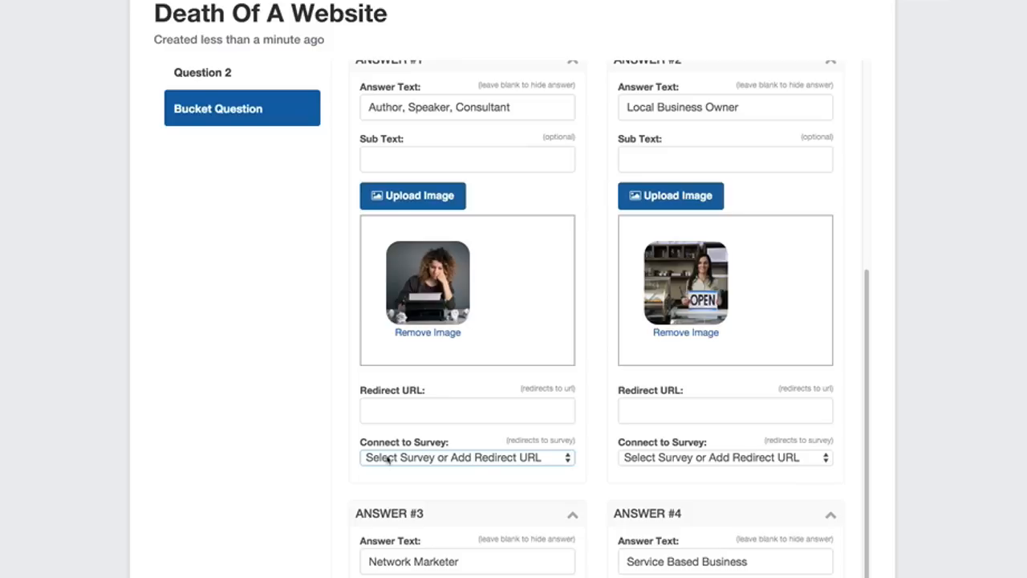
# Copy the Author Optin step's URL from ClickFunnels and paste it as the Redirect URL of the Bucket Question's Answer #1.
pyautogui.click(394, 410)
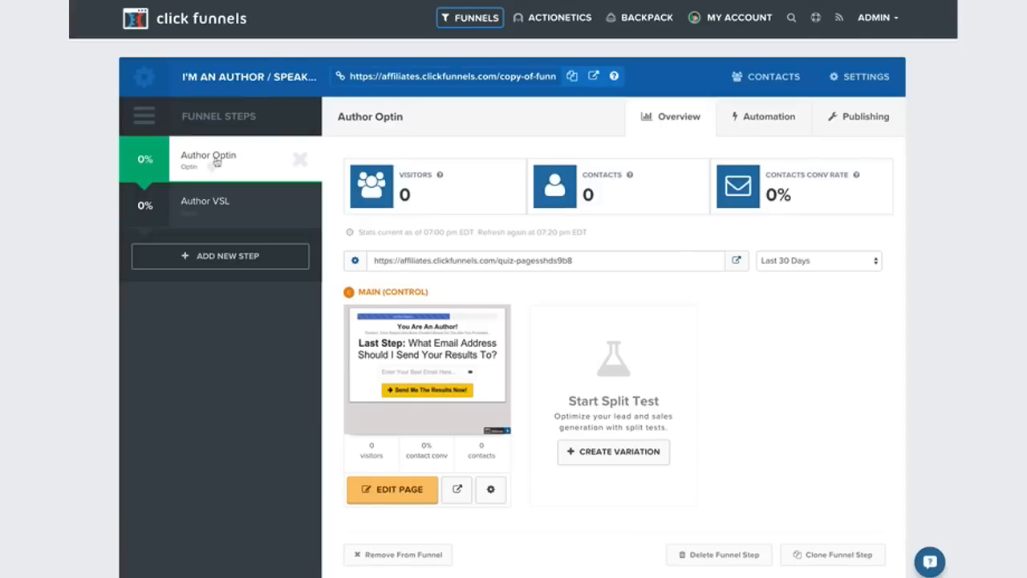
pyautogui.tripleClick(420, 261)
pyautogui.rightClick(419, 262)
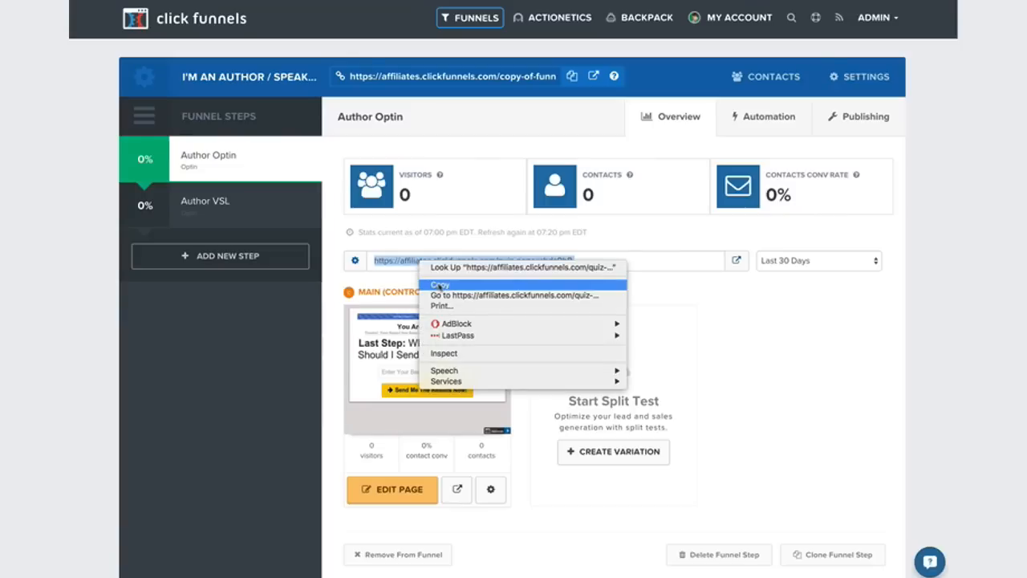
pyautogui.click(438, 286)
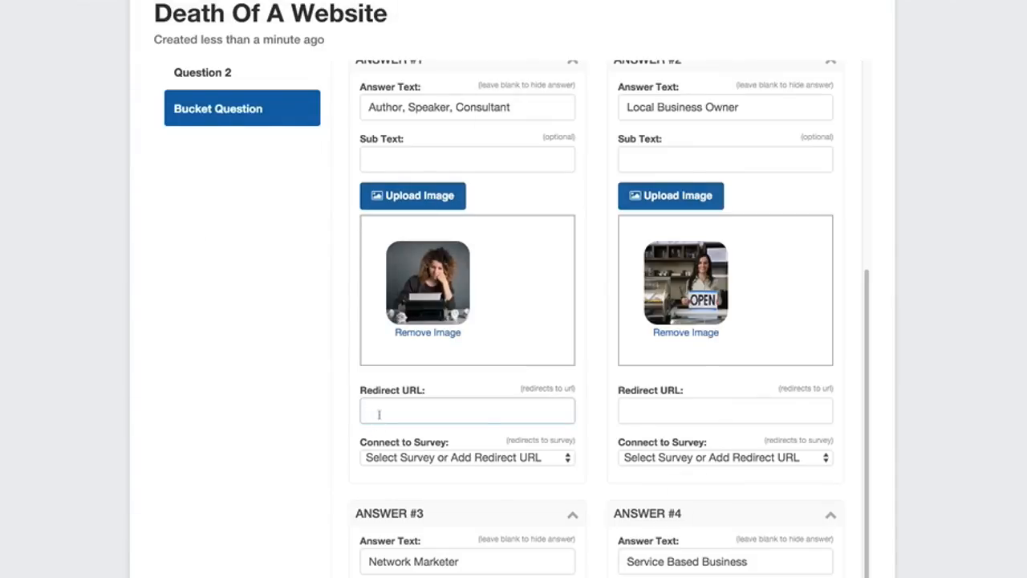
pyautogui.rightClick(379, 412)
pyautogui.click(401, 469)
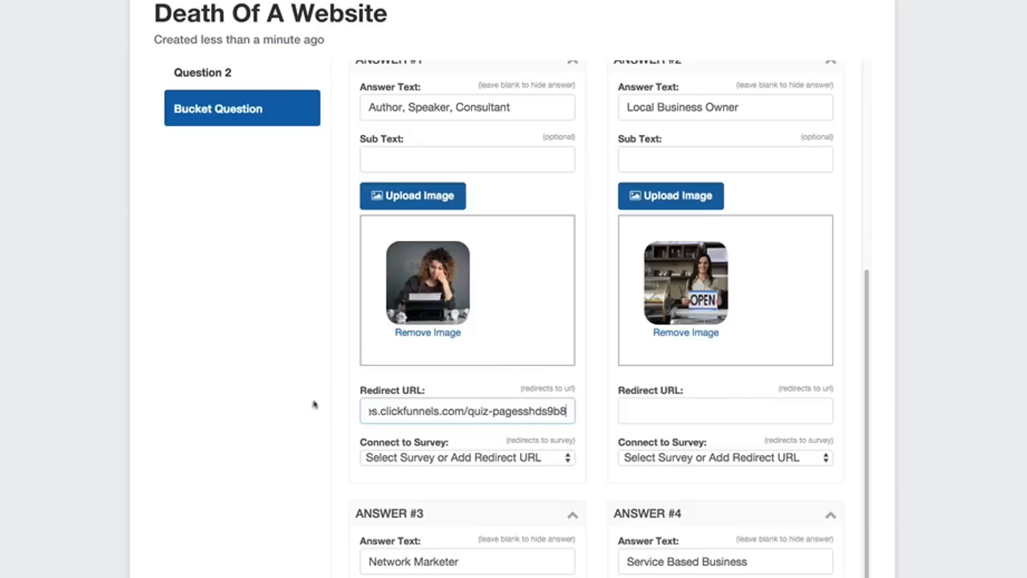
# Switch to ClickFunnels and view the author funnel's Author VSL step.
pyautogui.press('Tab')
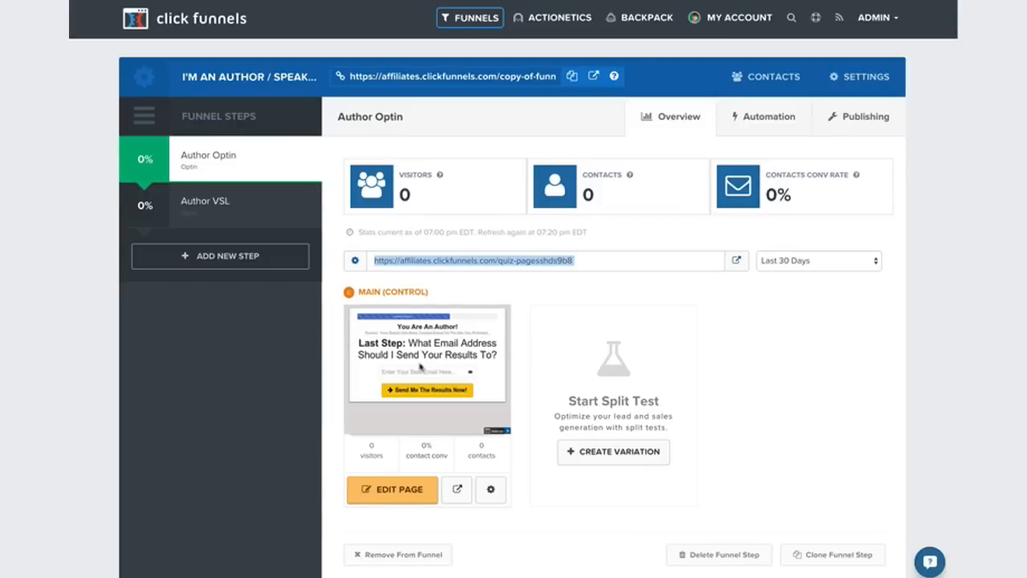
pyautogui.click(206, 201)
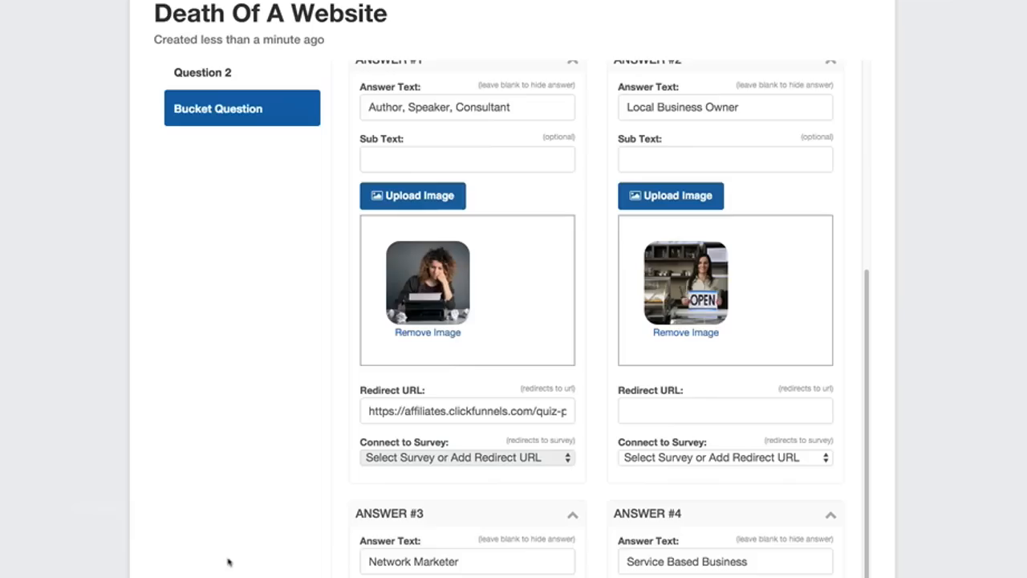
# In the survey editor, paste the copied Author Optin URL as the Redirect URL of the Bucket Question's Answer #2.
pyautogui.click(657, 414)
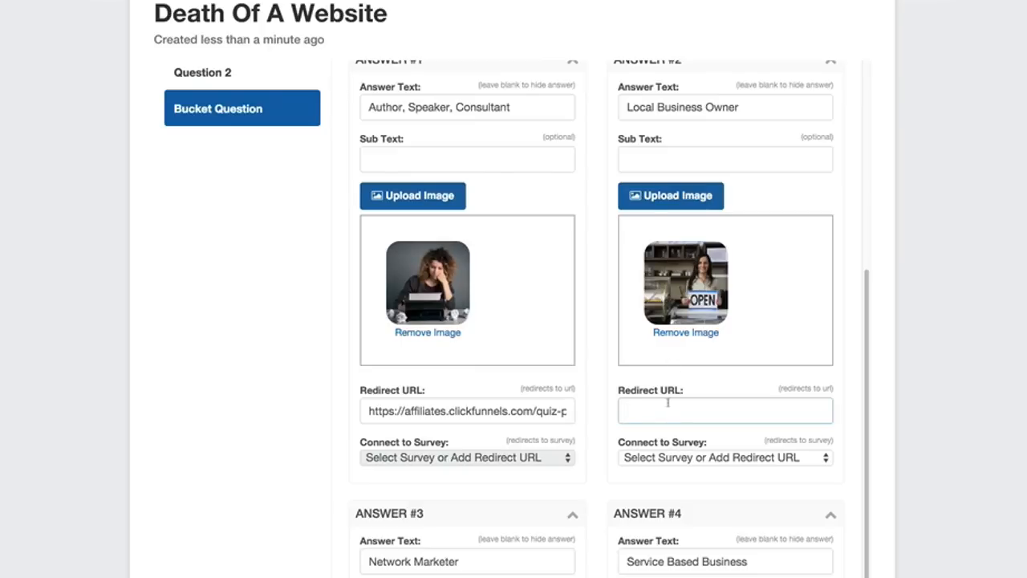
pyautogui.hotkey('ctrl', 'v')
pyautogui.scroll(-2, 664, 405)
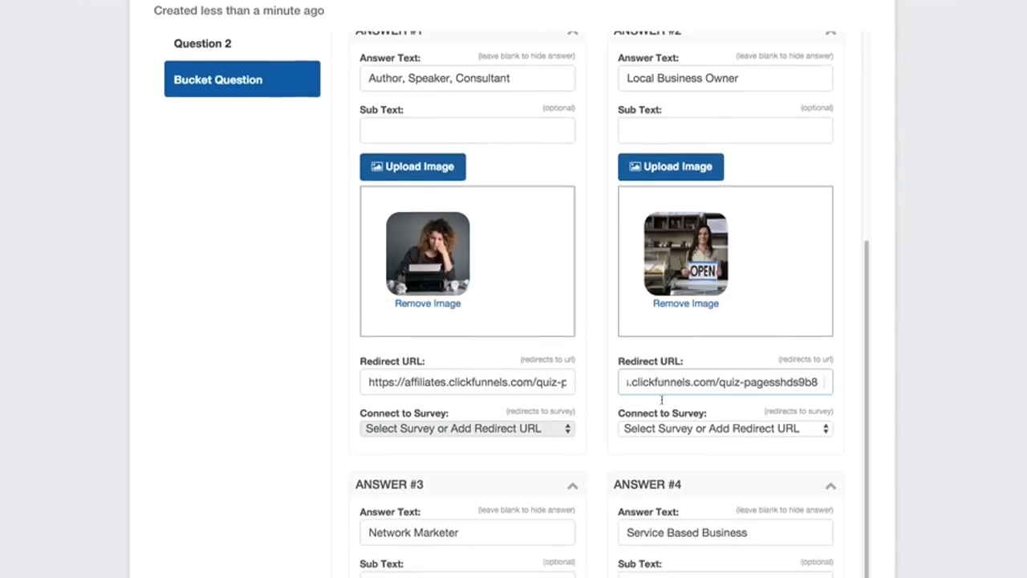
# Paste the copied Author Optin URL into the Sub Text of the Bucket Question's Answer #3 and Answer #4.
pyautogui.scroll(-2, 632, 397)
pyautogui.click(423, 464)
pyautogui.hotkey('ctrl', 'v')
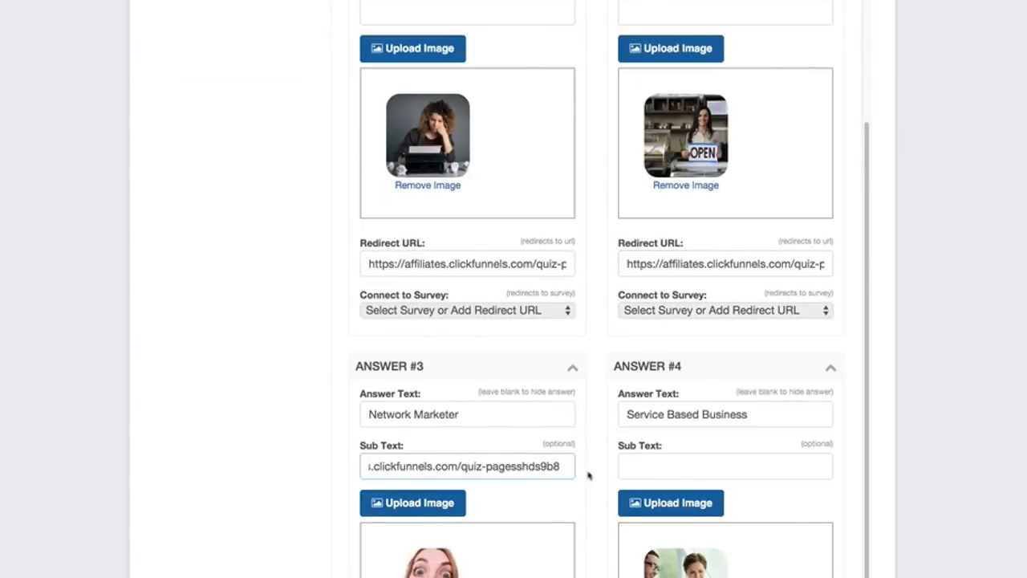
pyautogui.click(655, 463)
pyautogui.hotkey('ctrl', 'v')
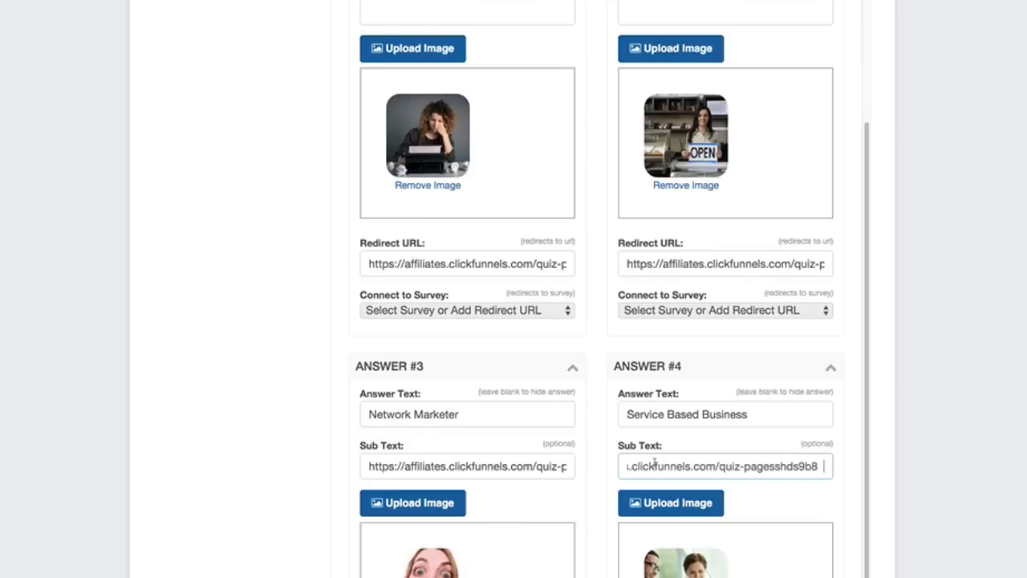
pyautogui.scroll(-3, 654, 464)
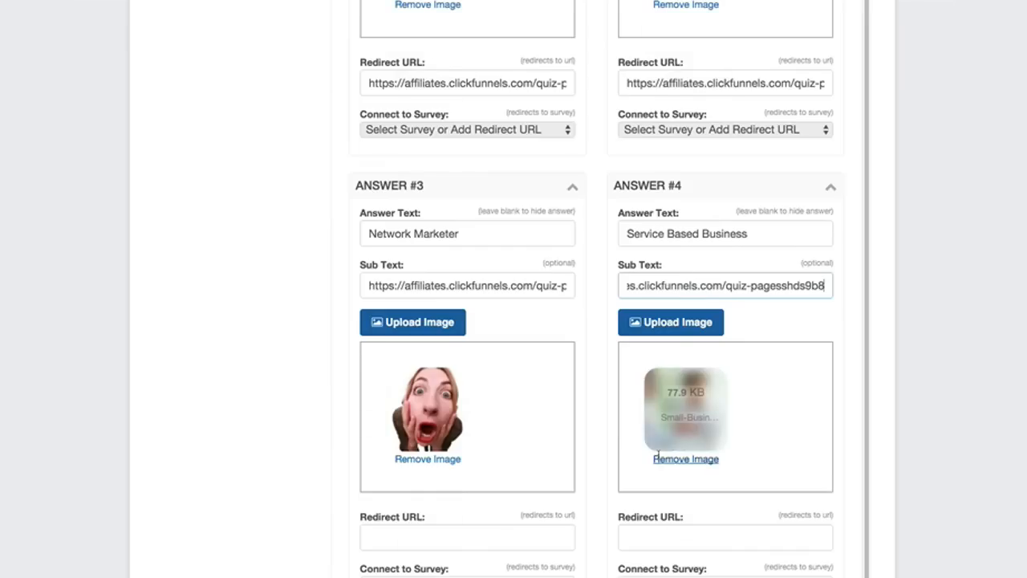
# Save the "Death Of A Website" survey and preview it.
pyautogui.scroll(5, 628, 451)
pyautogui.scroll(4, 628, 451)
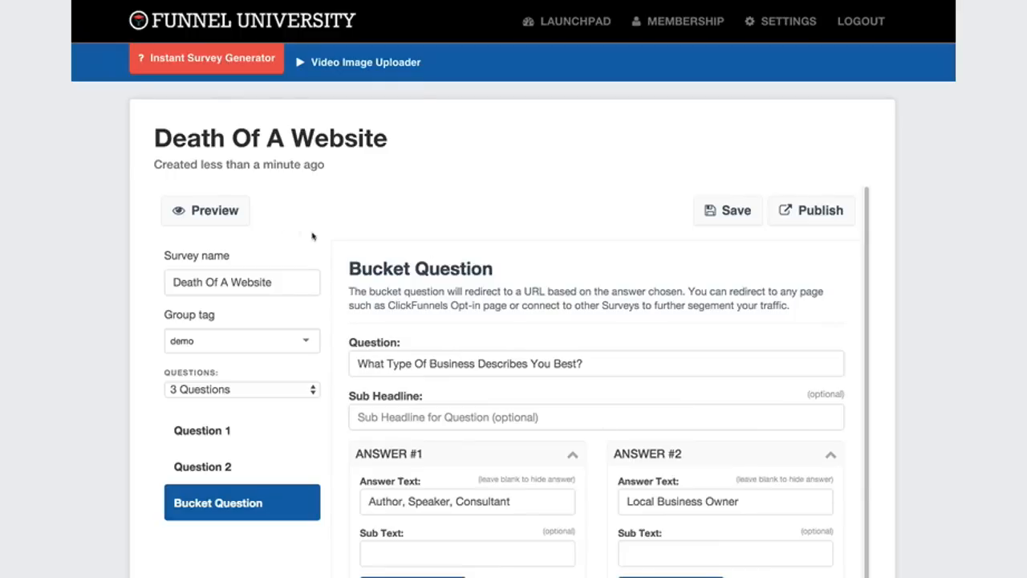
pyautogui.click(722, 215)
pyautogui.click(214, 213)
# Review the setup of Question 1 and Question 2, ending in the Sub Text of Question 2's Answer #1.
pyautogui.click(224, 431)
pyautogui.scroll(-2, 442, 431)
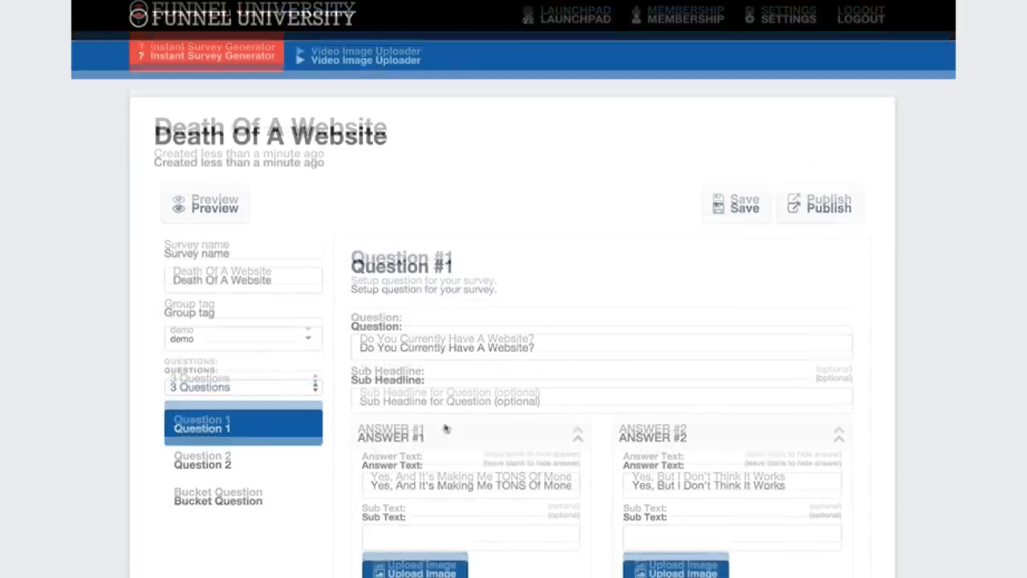
pyautogui.click(222, 411)
pyautogui.click(405, 481)
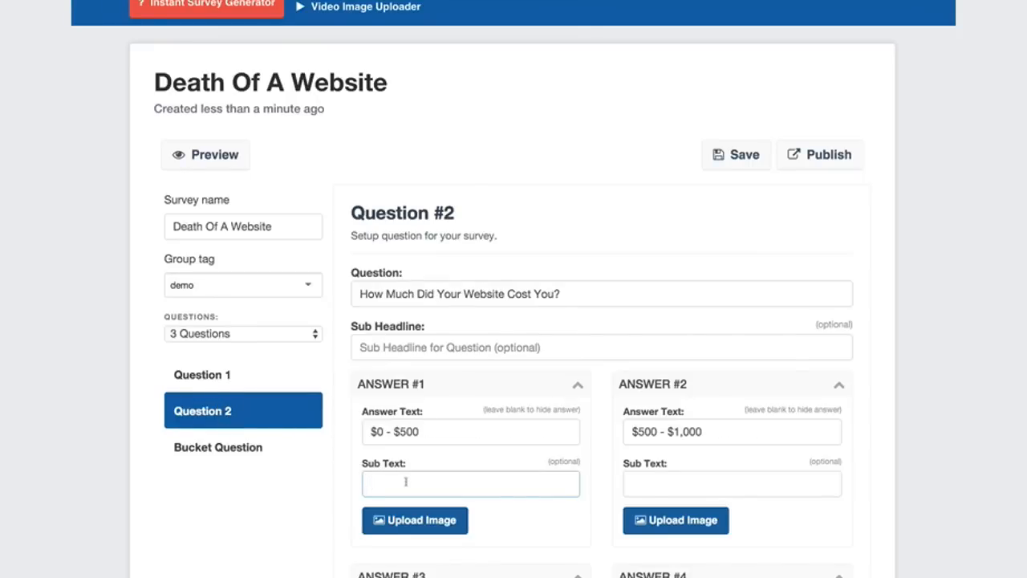
# Enter "I went the cheap route.. ha ha" as Question 2's Answer #1 Sub Text and "One of my friends built it..." as Answer #2's.
pyautogui.write('I went the cheap route.. ha ha')
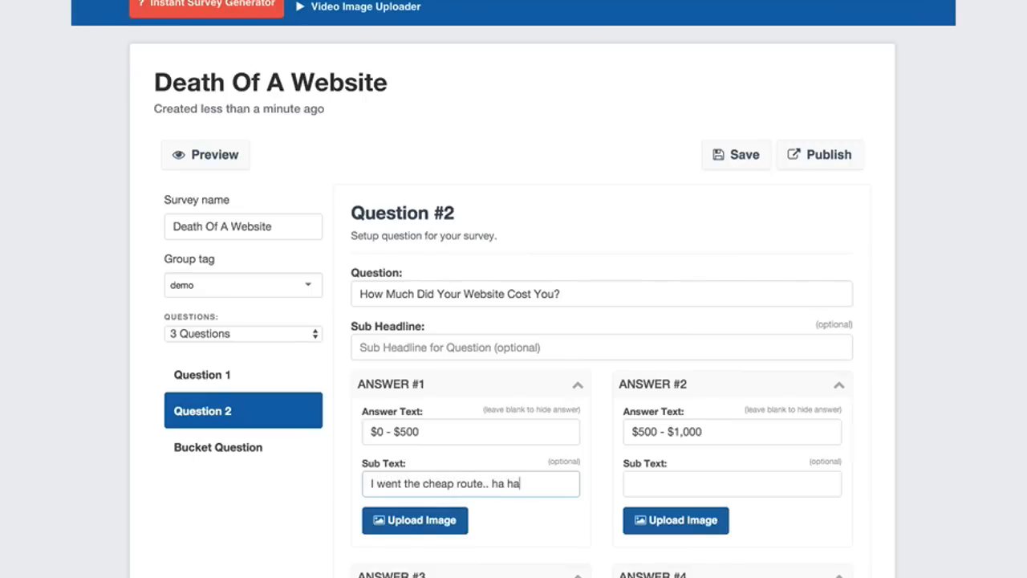
pyautogui.click(691, 483)
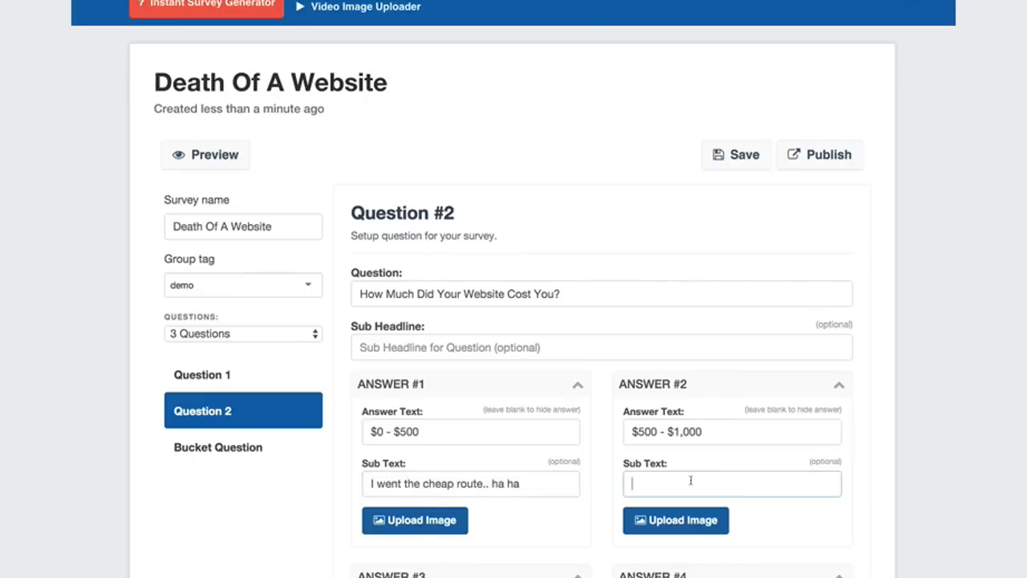
pyautogui.write('One of ')
pyautogui.write('my fire')
pyautogui.press('BackSpace')
pyautogui.press('BackSpace')
pyautogui.press('BackSpace')
pyautogui.write('riends bu')
pyautogui.press('BackSpace')
pyautogui.press('BackSpace')
pyautogui.press('BackSpace')
pyautogui.press('BackSpace')
pyautogui.press('BackSpace')
pyautogui.write('nds built it...')
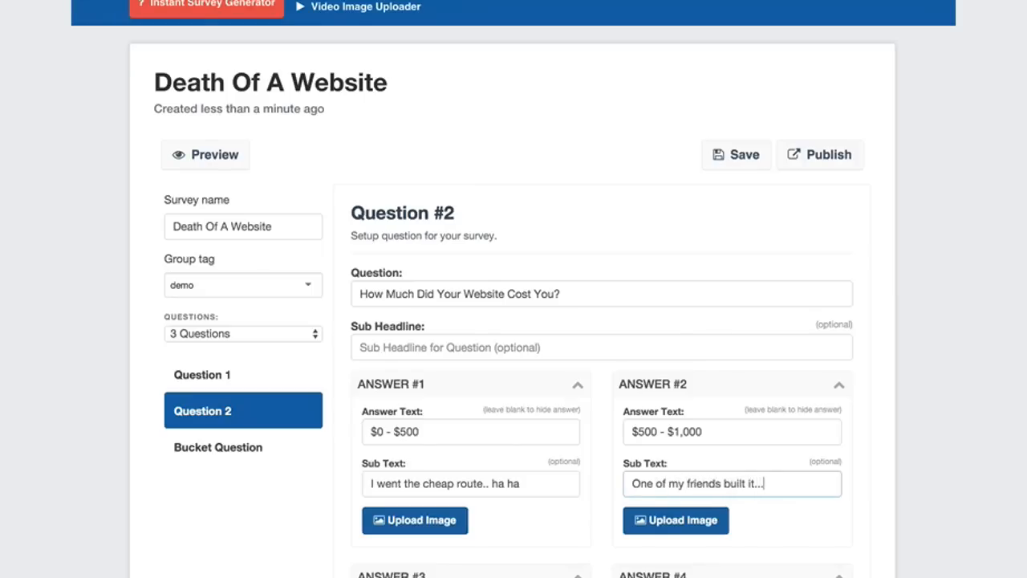
# Enter "Hired a company..." as the Sub Text of Question 2's Answer #3 and "Hired a big staff" as that of Answer #4.
pyautogui.scroll(-3, 452, 442)
pyautogui.click(452, 449)
pyautogui.write('Hired a compan')
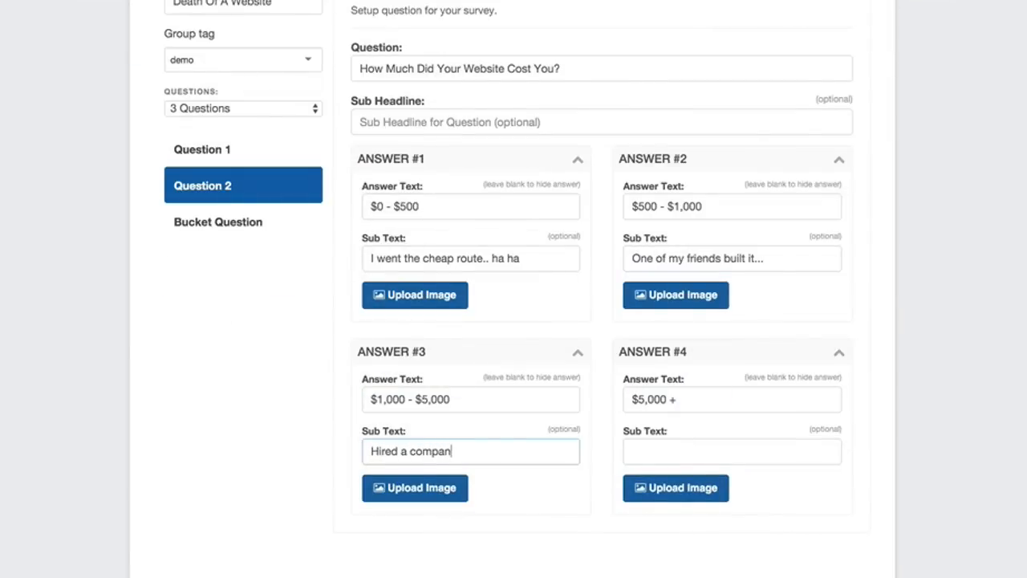
pyautogui.click(663, 447)
pyautogui.write('Hireed')
pyautogui.press('BackSpace')
pyautogui.press('BackSpace')
pyautogui.write('d a big start')
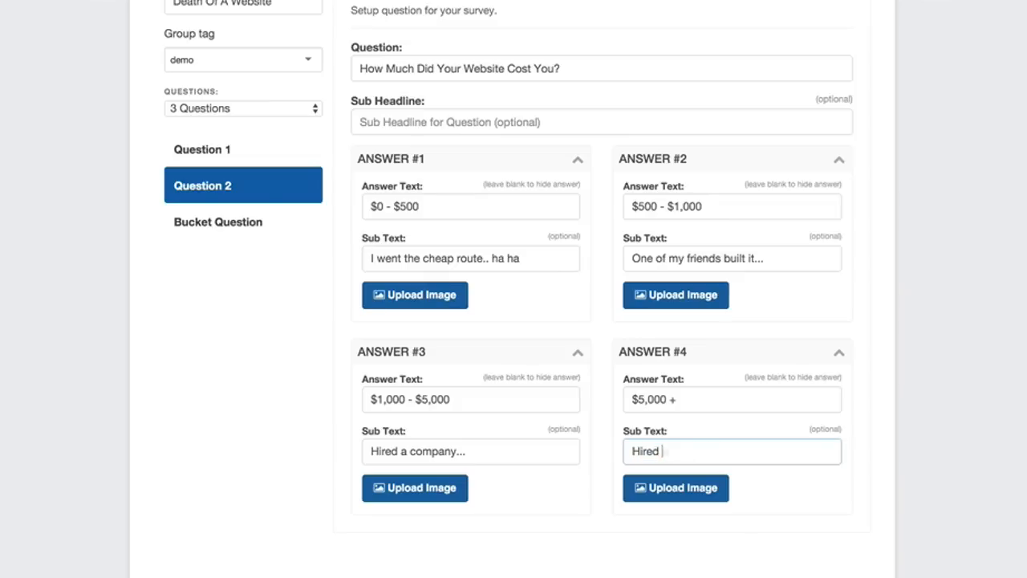
pyautogui.press('BackSpace')
pyautogui.press('BackSpace')
pyautogui.write('ff')
# Preview the survey and run through it, answering "I Don't Know...", "$500 - $1,000" and "Author, Speaker, Consultant".
pyautogui.click(227, 209)
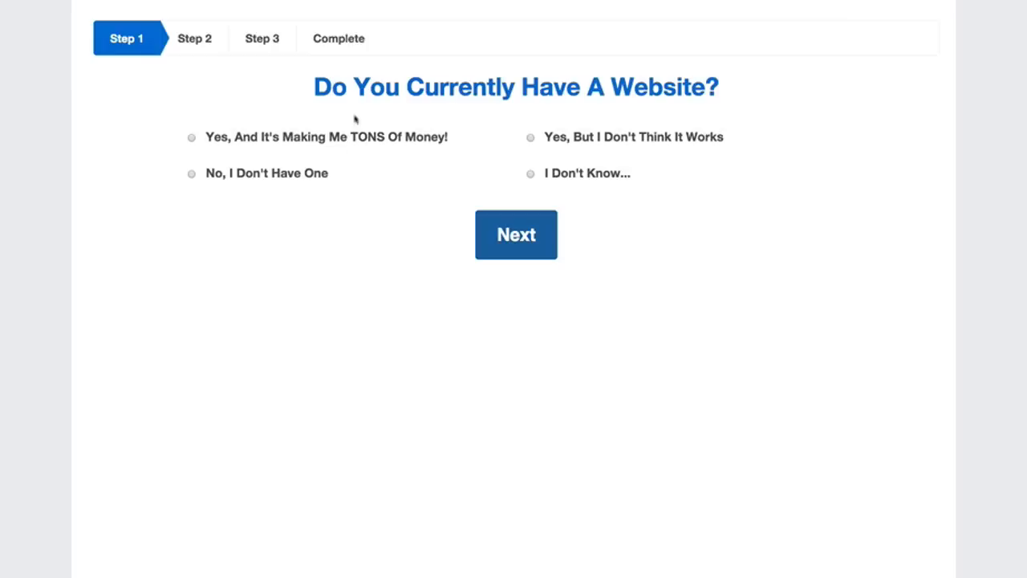
pyautogui.click(530, 173)
pyautogui.click(505, 224)
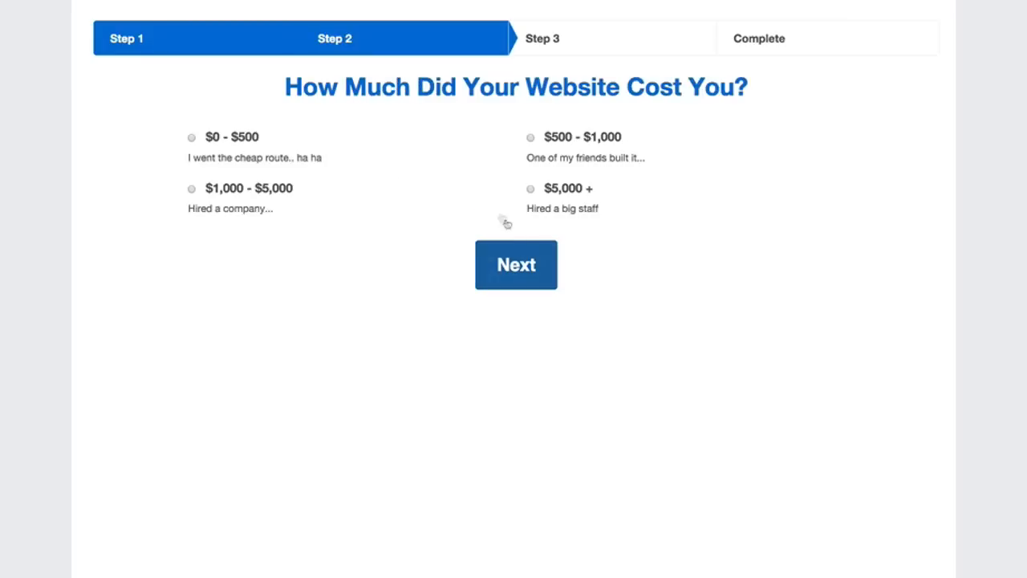
pyautogui.click(484, 269)
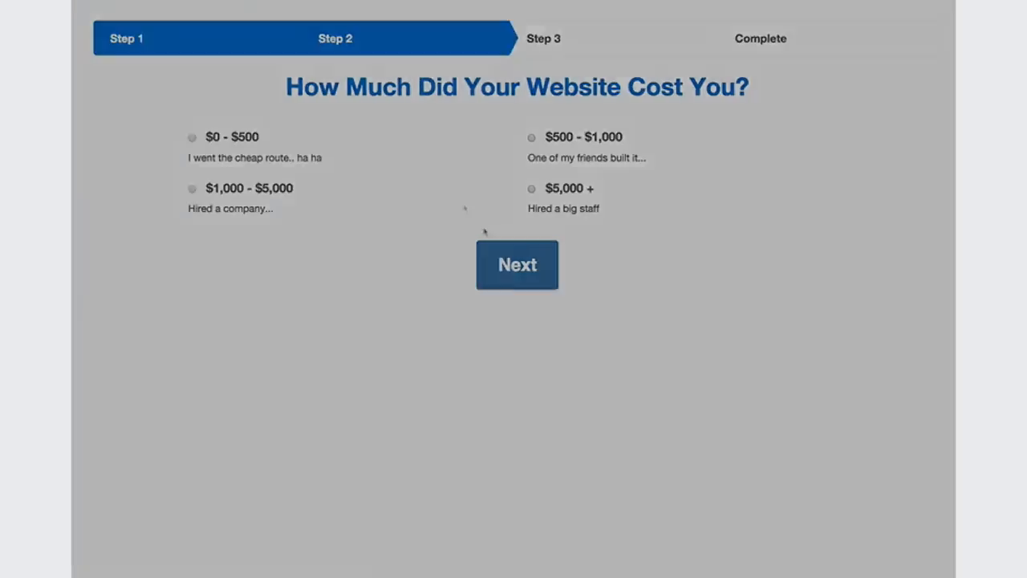
pyautogui.click(688, 121)
pyautogui.click(536, 138)
pyautogui.click(545, 257)
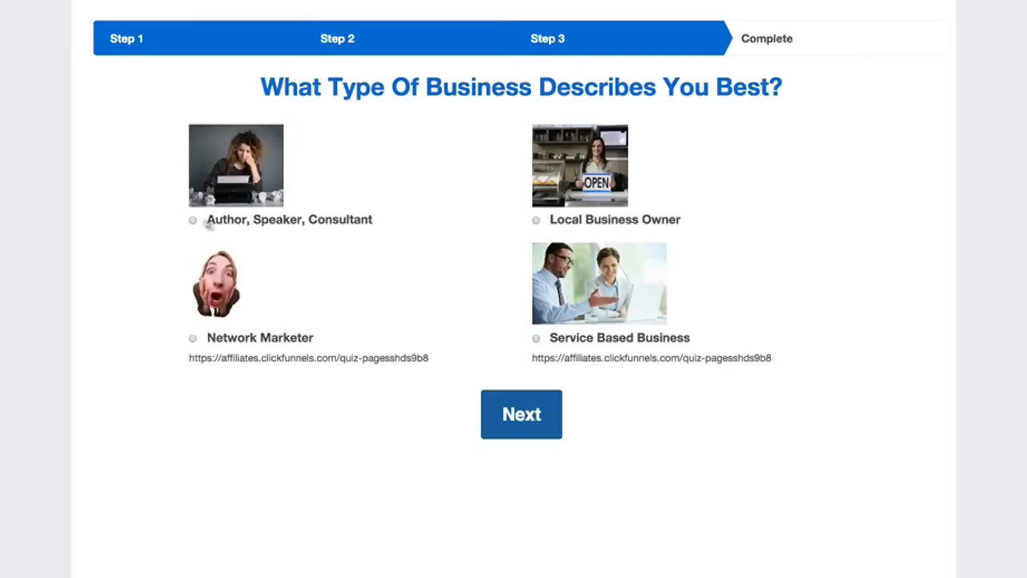
pyautogui.click(192, 221)
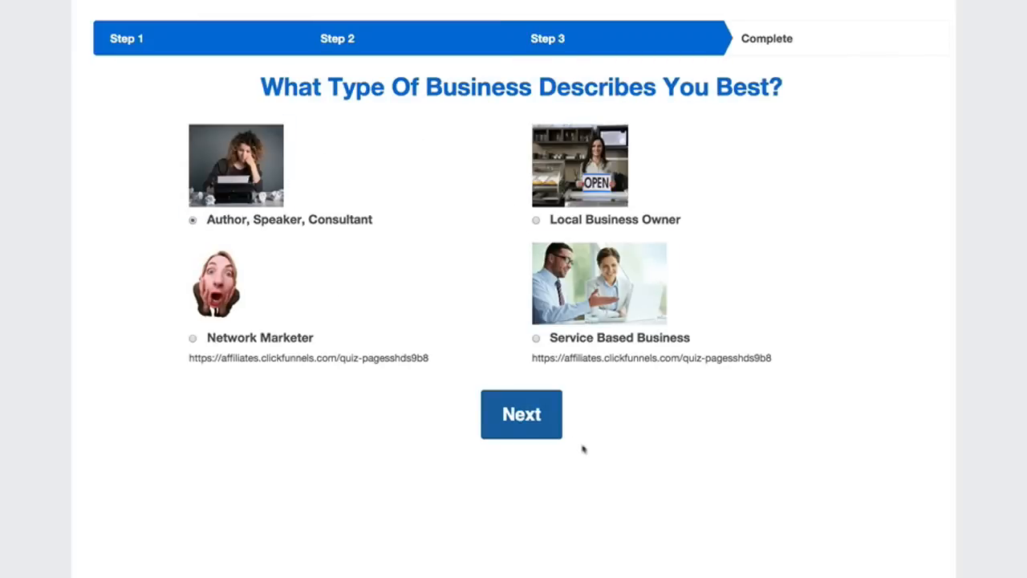
pyautogui.click(537, 424)
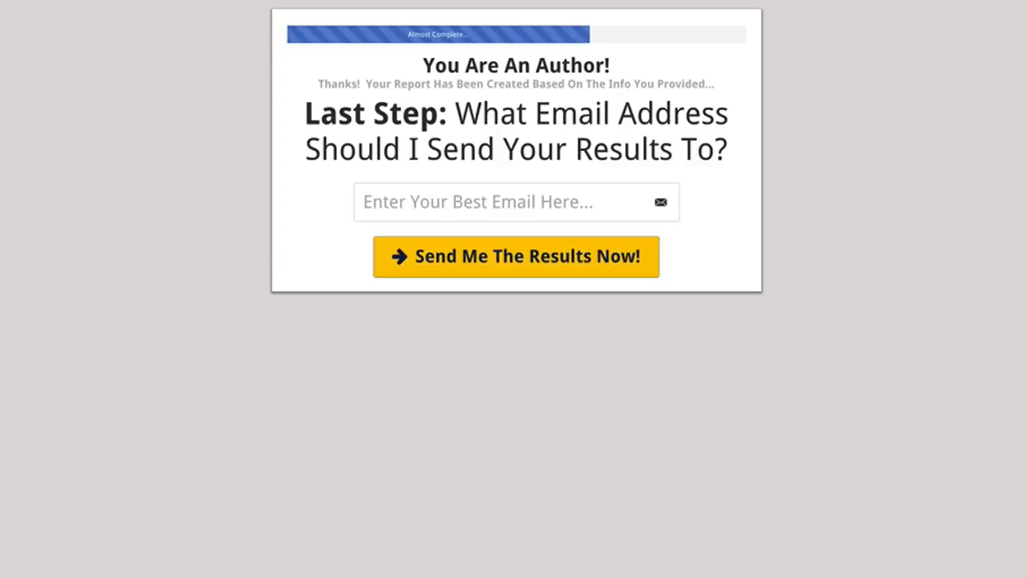
# Fill in the email address on the "You Are An Author!" opt-in page and submit it to receive the results.
pyautogui.click(508, 201)
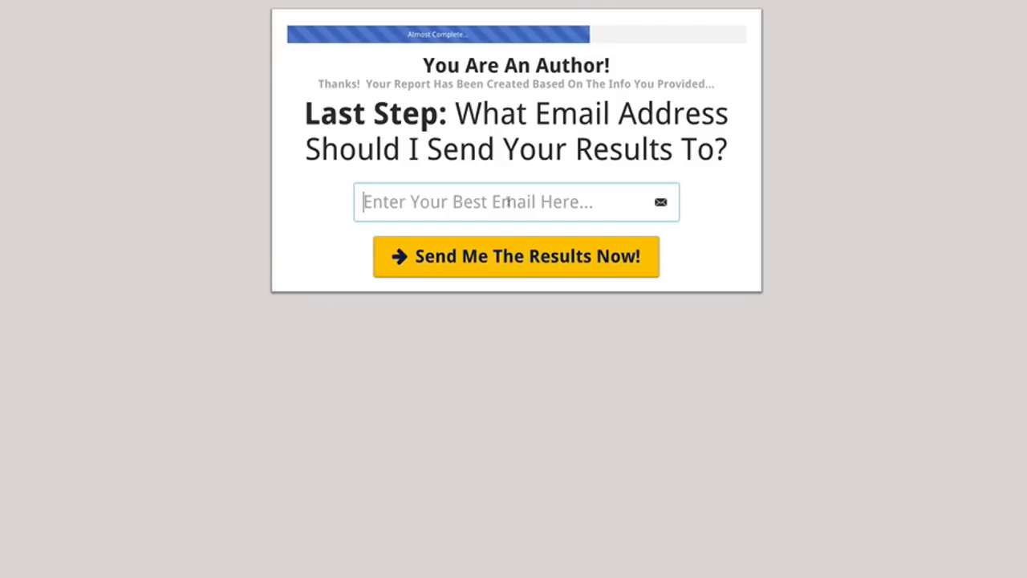
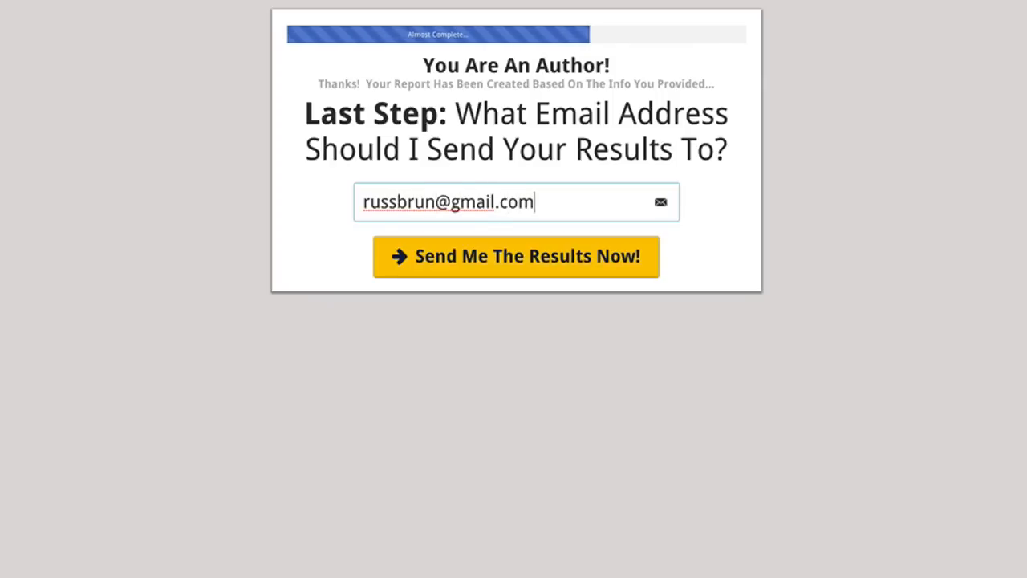
pyautogui.click(508, 270)
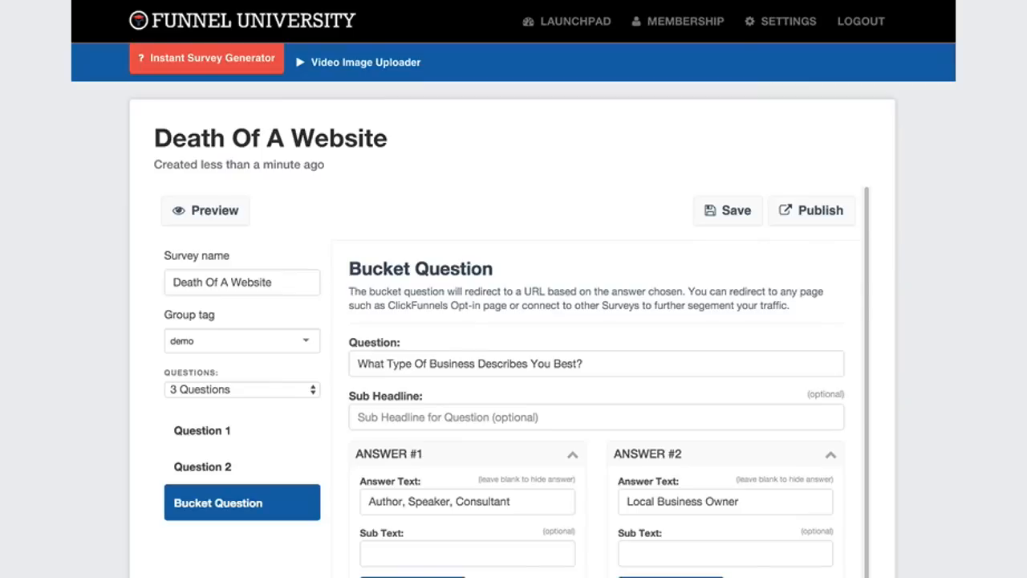
# Publish the "Death Of A Website" survey from its editor and copy the full embed code.
pyautogui.scroll(-1, 399, 234)
pyautogui.scroll(1, 708, 232)
pyautogui.click(806, 213)
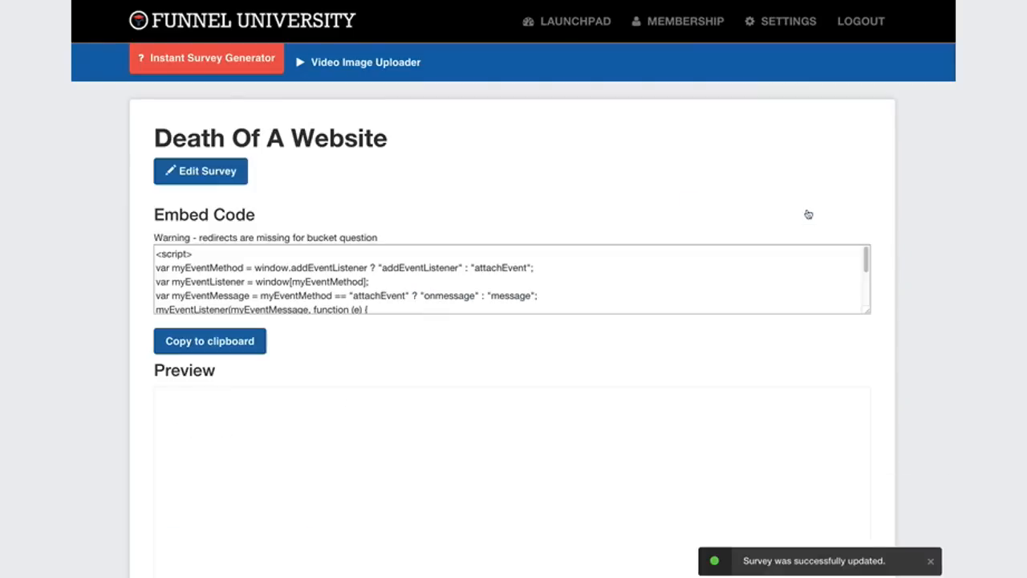
pyautogui.click(159, 254)
pyautogui.moveTo(159, 253); pyautogui.dragTo(437, 328)
pyautogui.rightClick(362, 268)
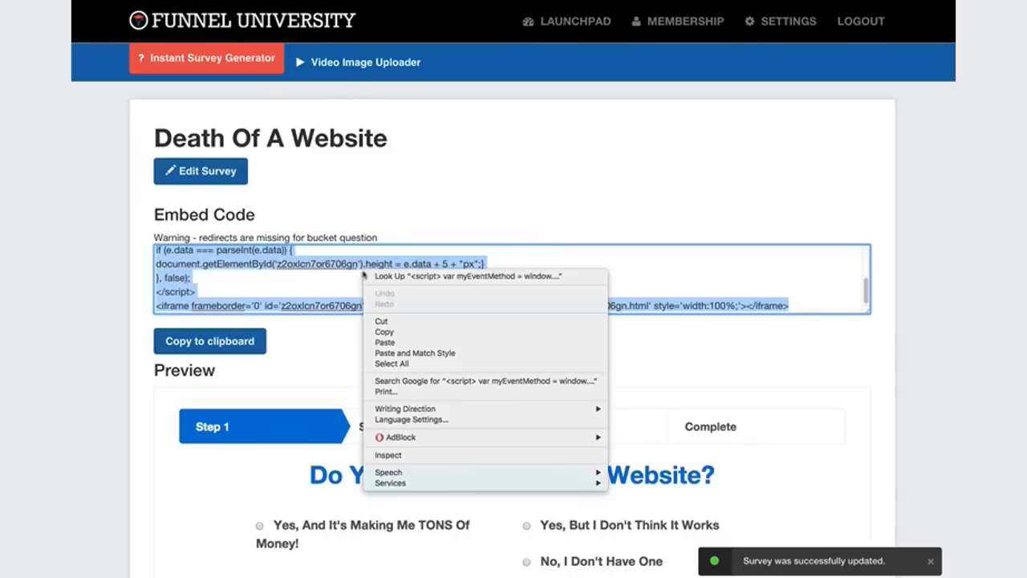
pyautogui.click(403, 330)
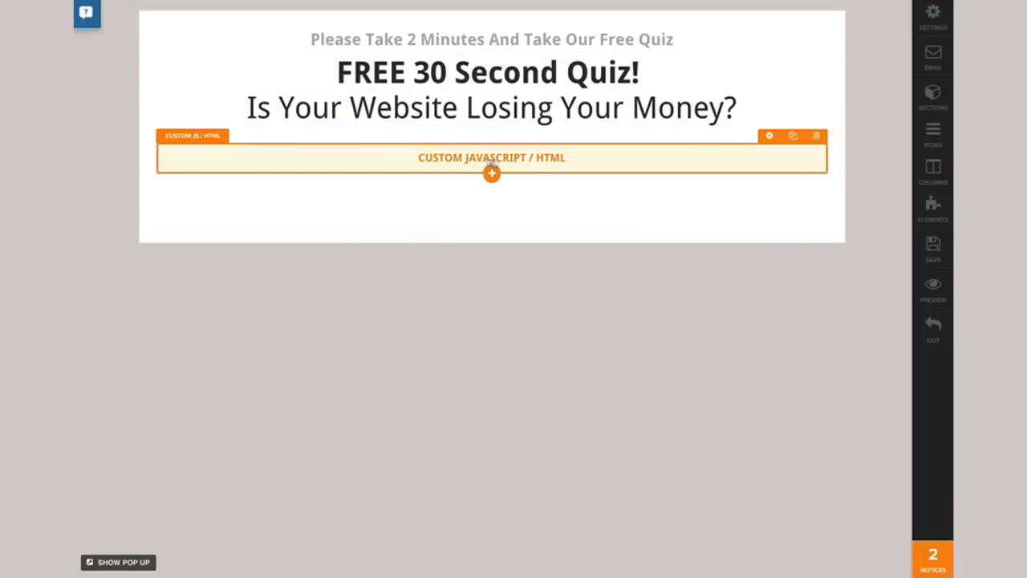
# In the ClickFunnels editor, paste the embed code into the quiz page's Custom JavaScript / HTML element, then save and preview the page.
pyautogui.click(468, 162)
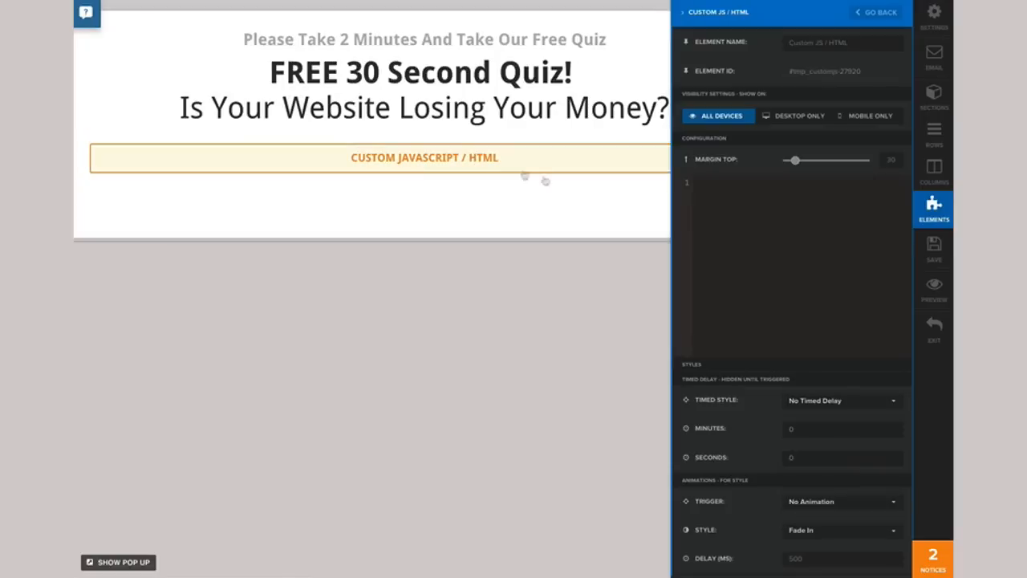
pyautogui.rightClick(716, 212)
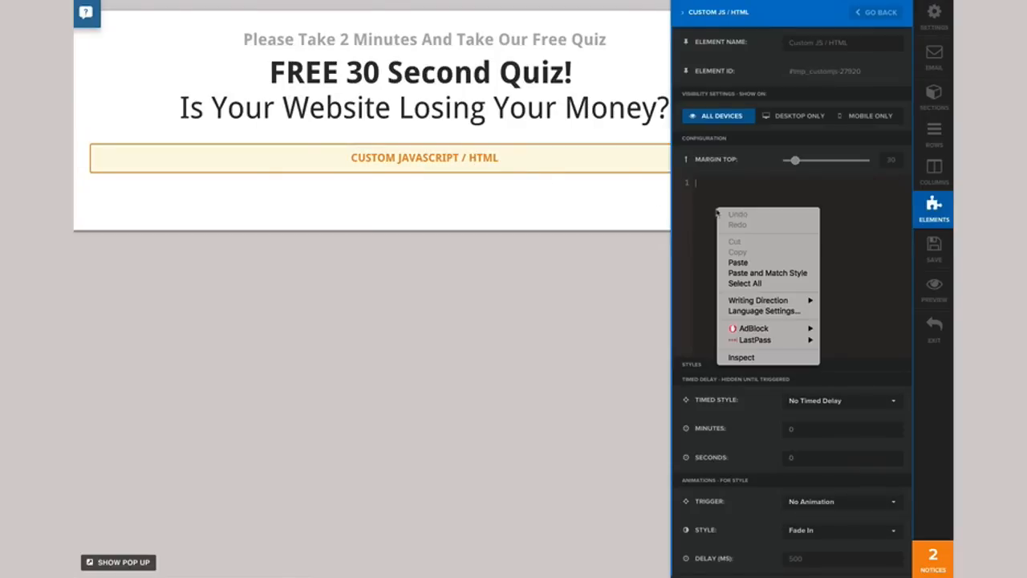
pyautogui.click(738, 262)
pyautogui.click(937, 247)
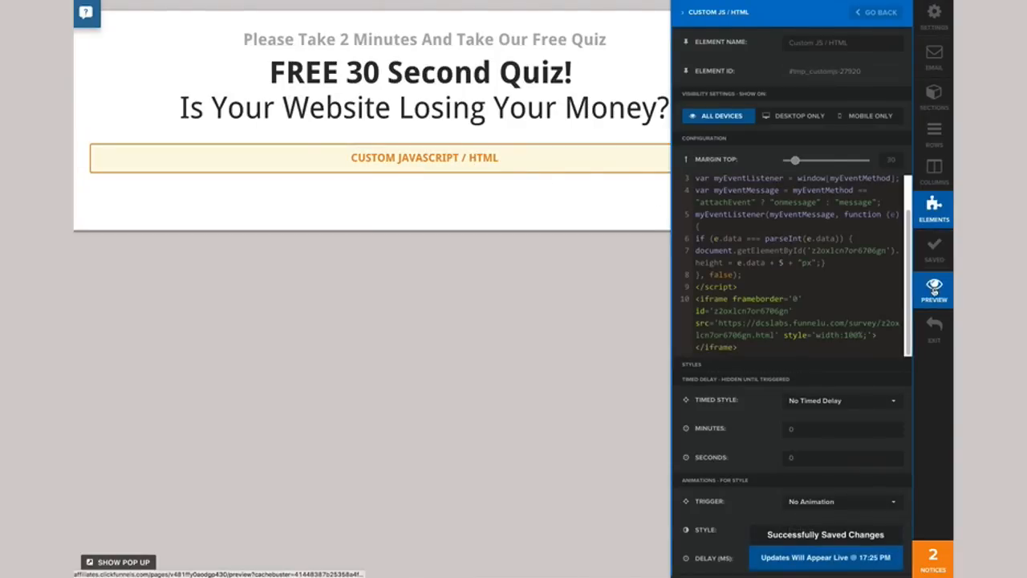
pyautogui.click(934, 289)
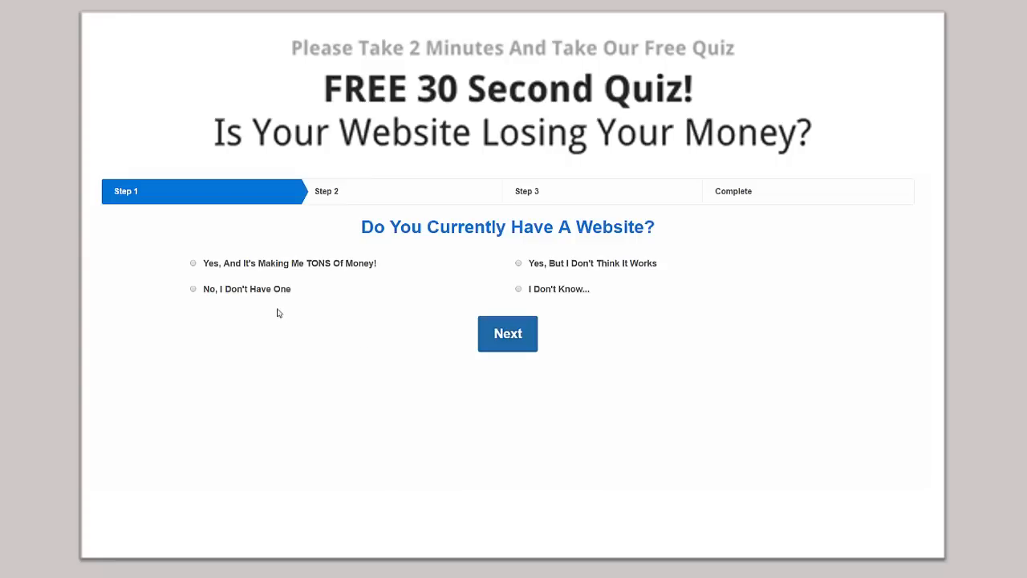
# Test the embedded quiz by answering "Yes, And It's Making Me TONS Of Money!", "$5,000 +" and "Author, Speaker, Consultant".
pyautogui.click(194, 264)
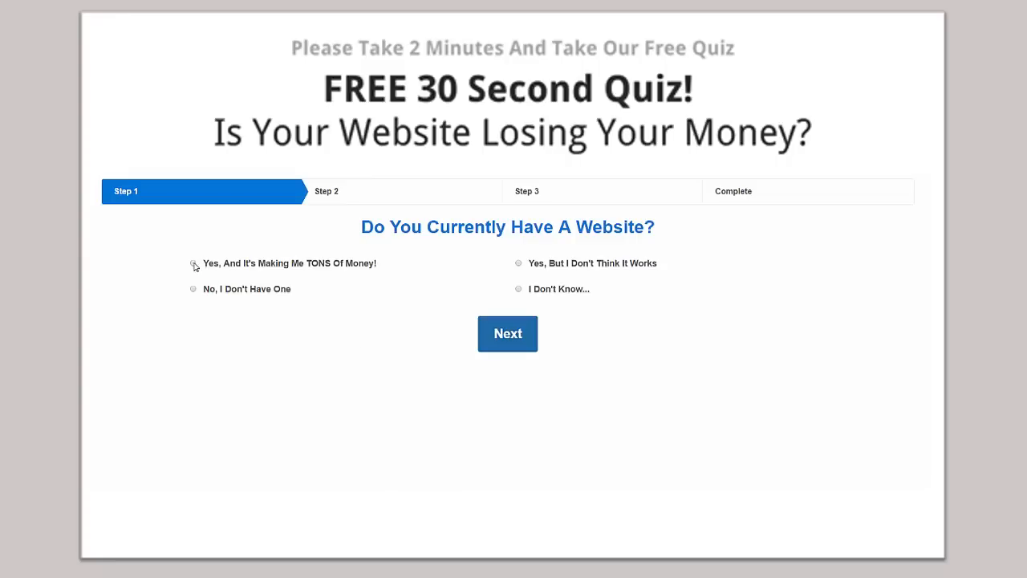
pyautogui.click(507, 337)
pyautogui.click(519, 300)
pyautogui.click(510, 356)
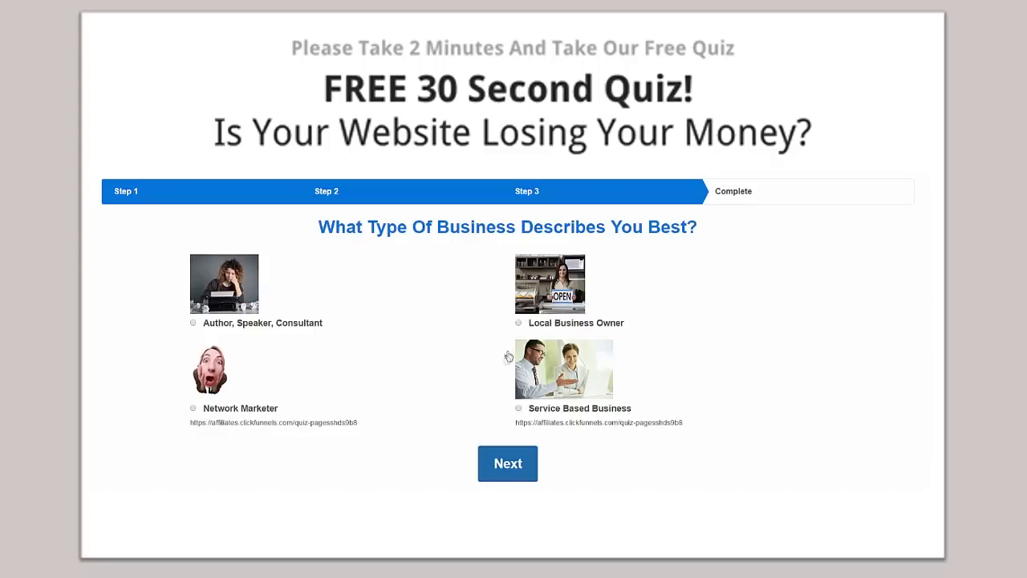
pyautogui.click(194, 324)
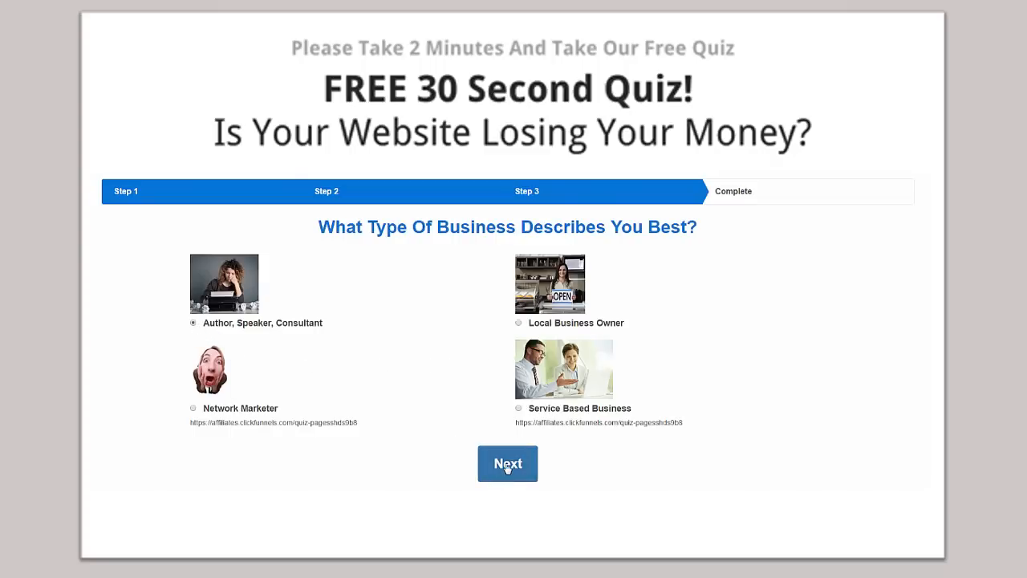